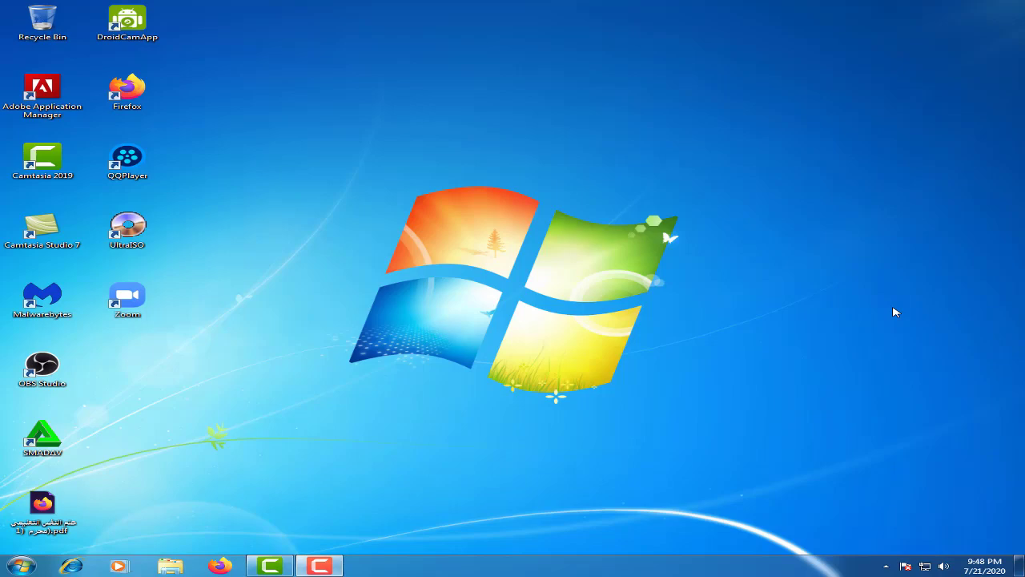
Step: Open YouTube in Firefox and show the account's notifications
click(220, 565)
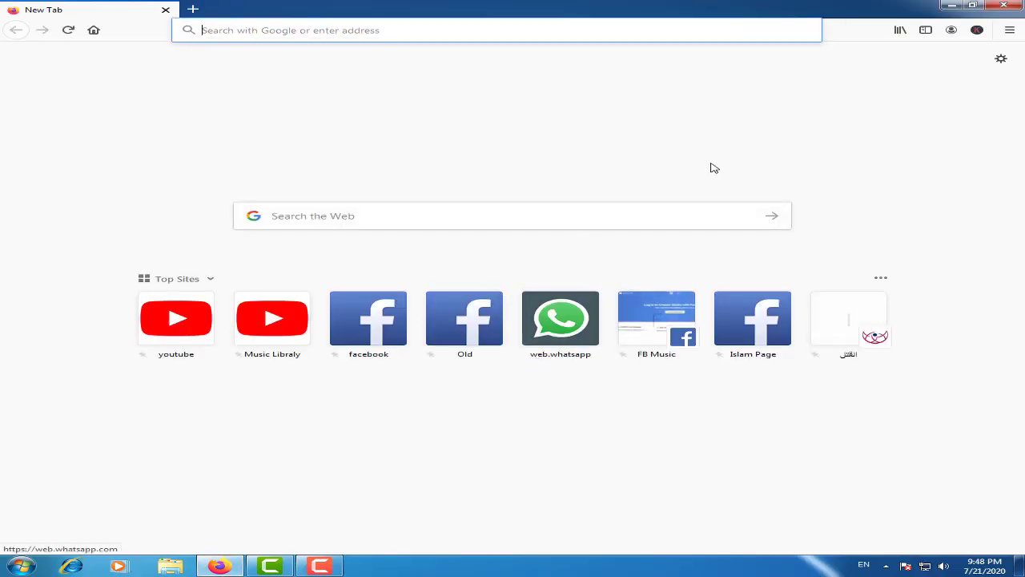
click(164, 330)
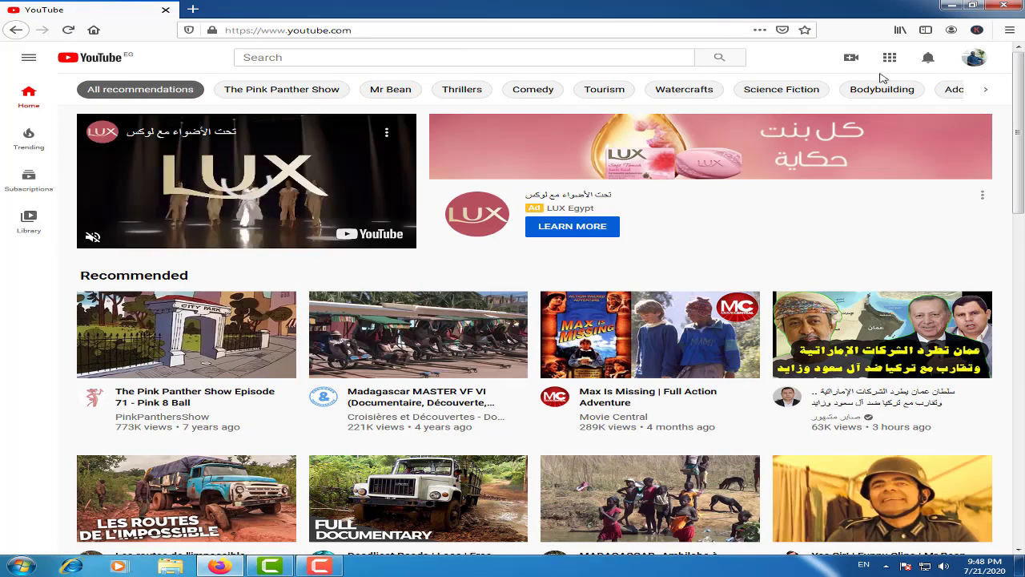
click(928, 58)
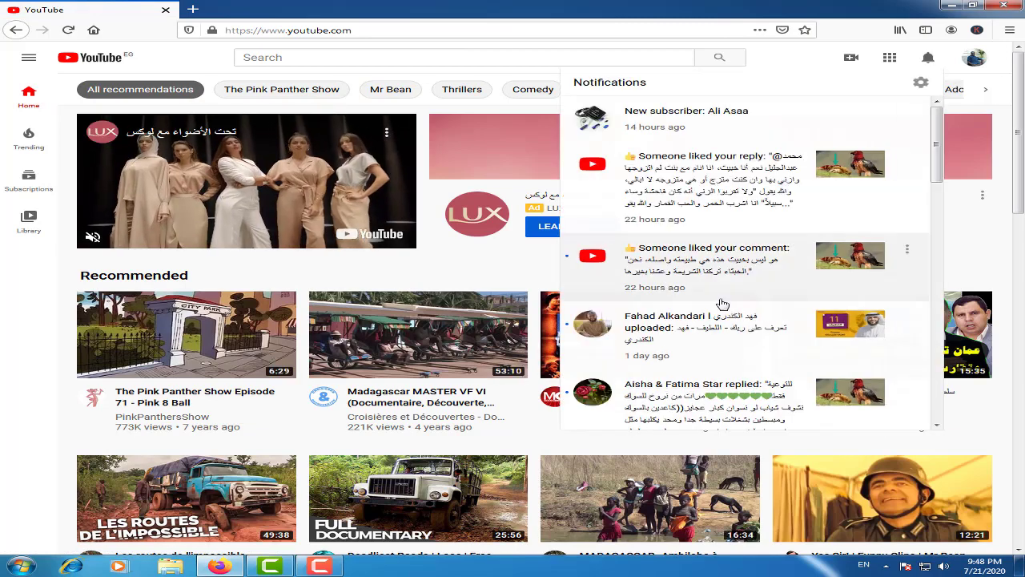
Step: Find the notification of a comment on "Software na Program ndio nini? na naziinstall vipi?" and open that video from its comments
scroll(723, 303, down, 8)
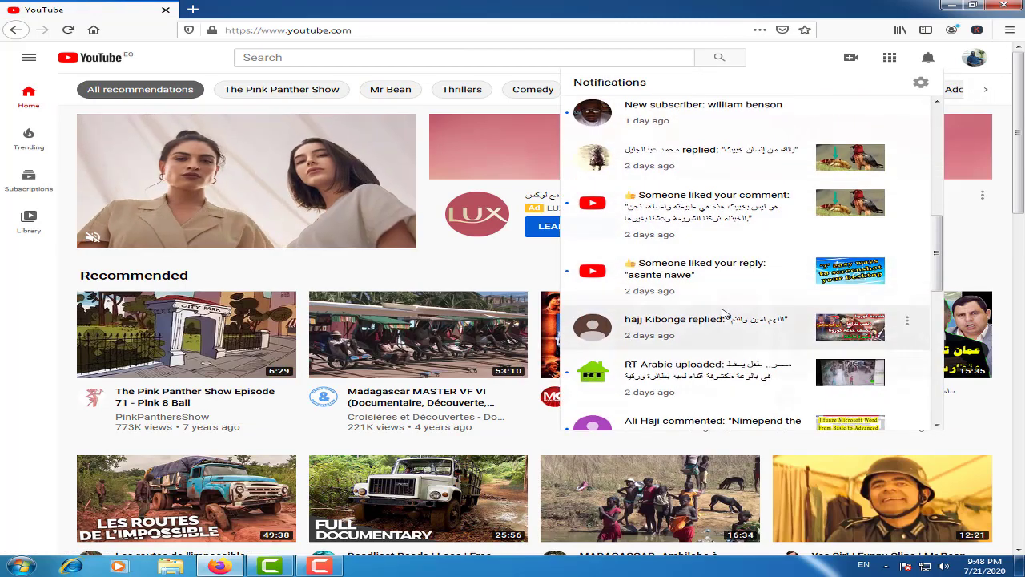
scroll(723, 313, down, 2)
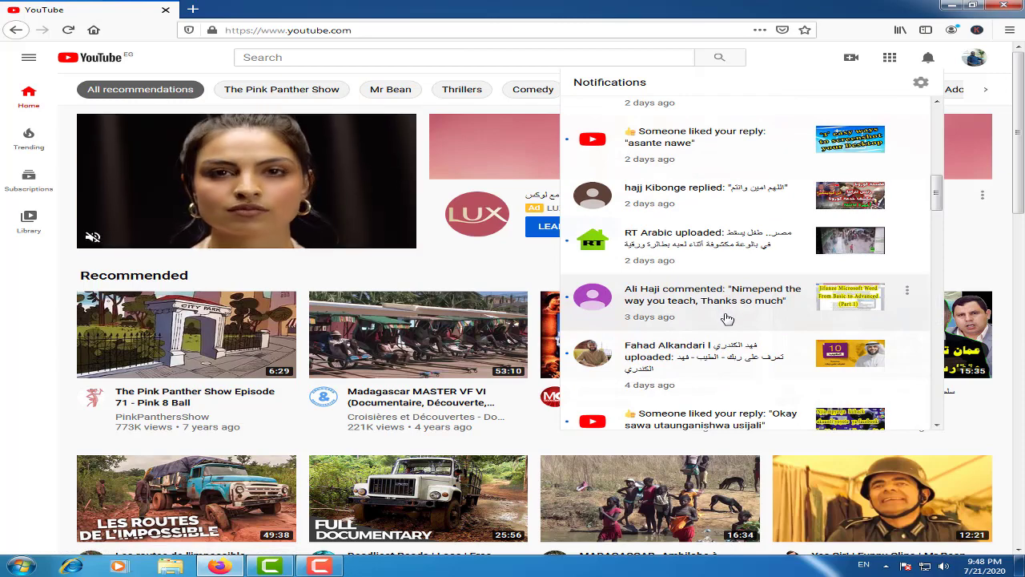
scroll(726, 320, down, 3)
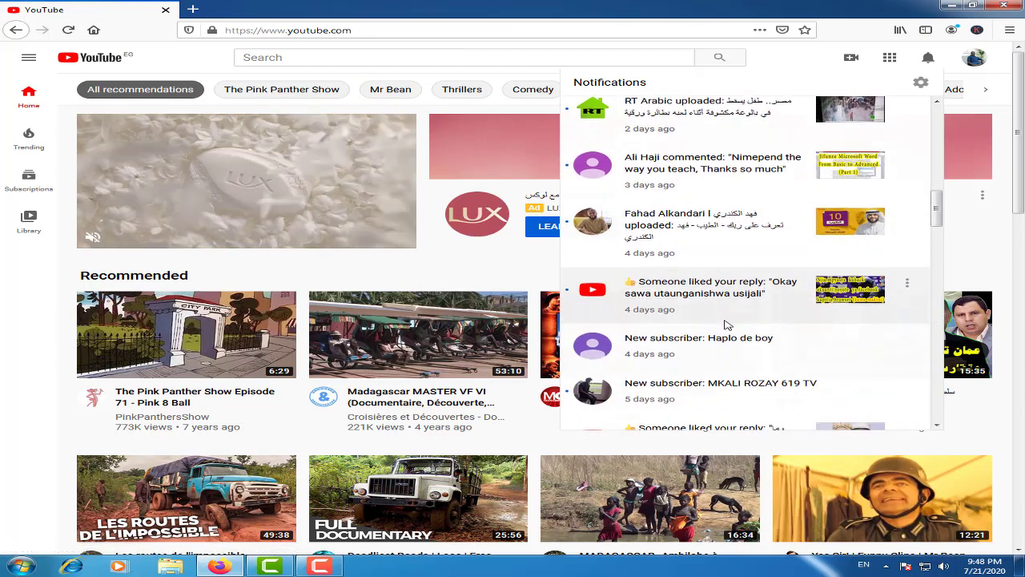
scroll(727, 324, down, 3)
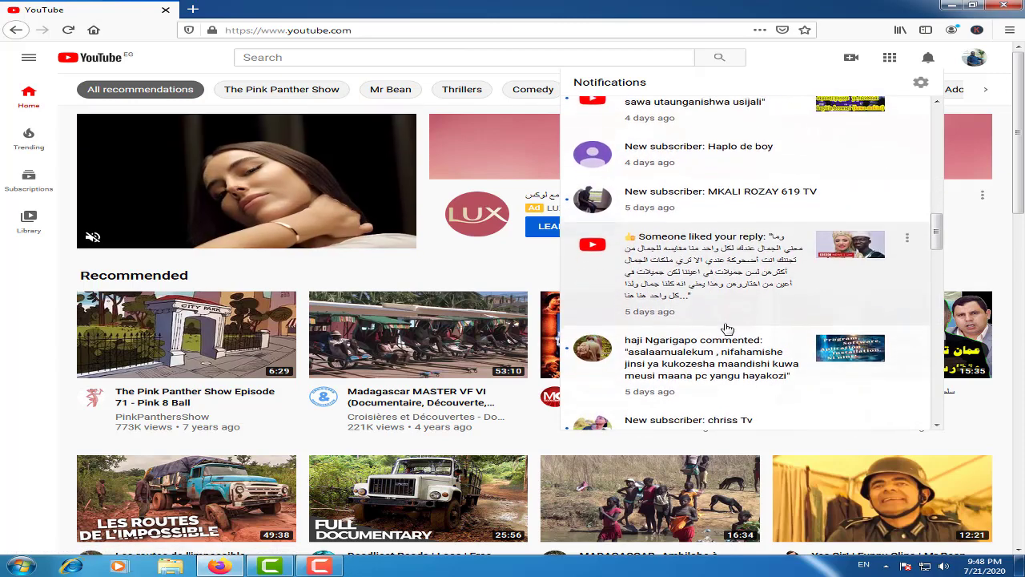
click(727, 328)
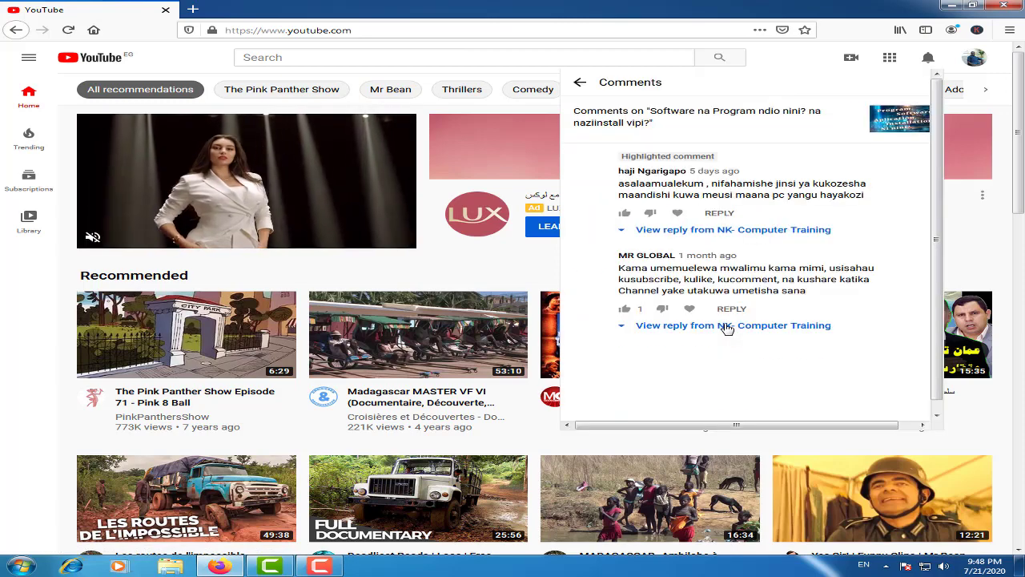
click(726, 325)
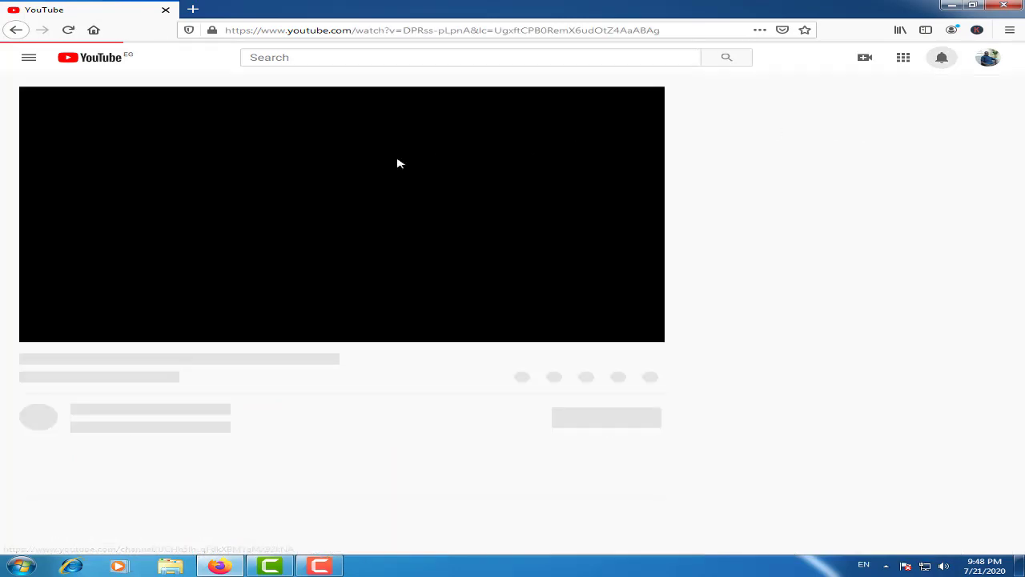
Step: Read the highlighted comment under the video asking how to make the text black
scroll(450, 254, down, 2)
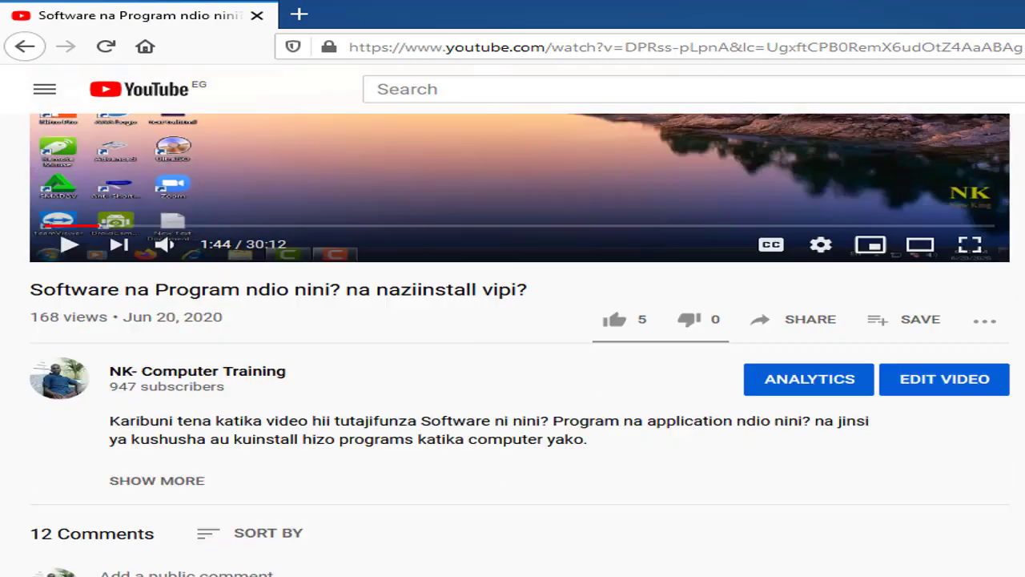
scroll(552, 472, down, 5)
scroll(563, 494, up, 3)
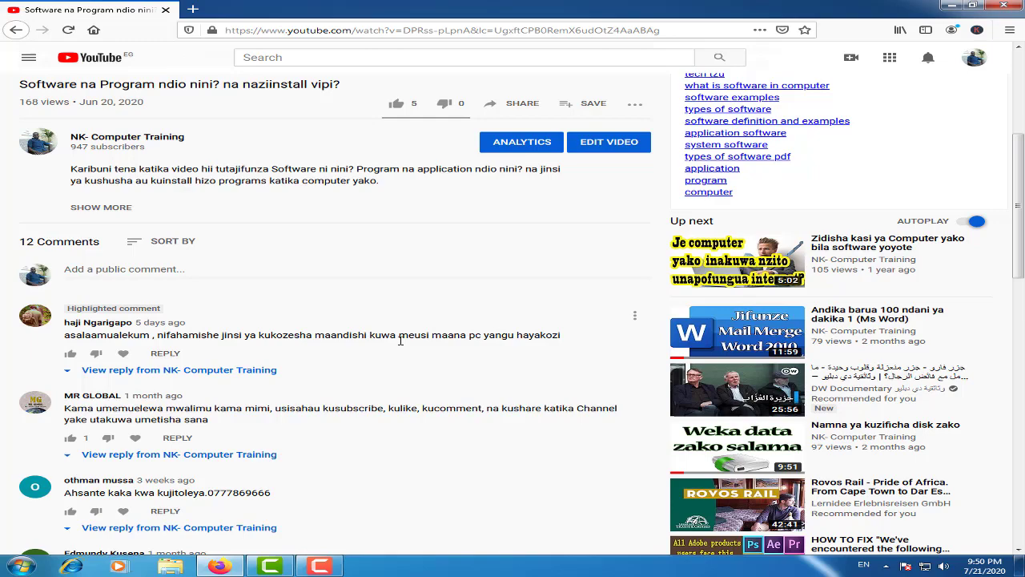
Step: Minimize the browser and refresh the desktop
click(950, 5)
right_click(551, 96)
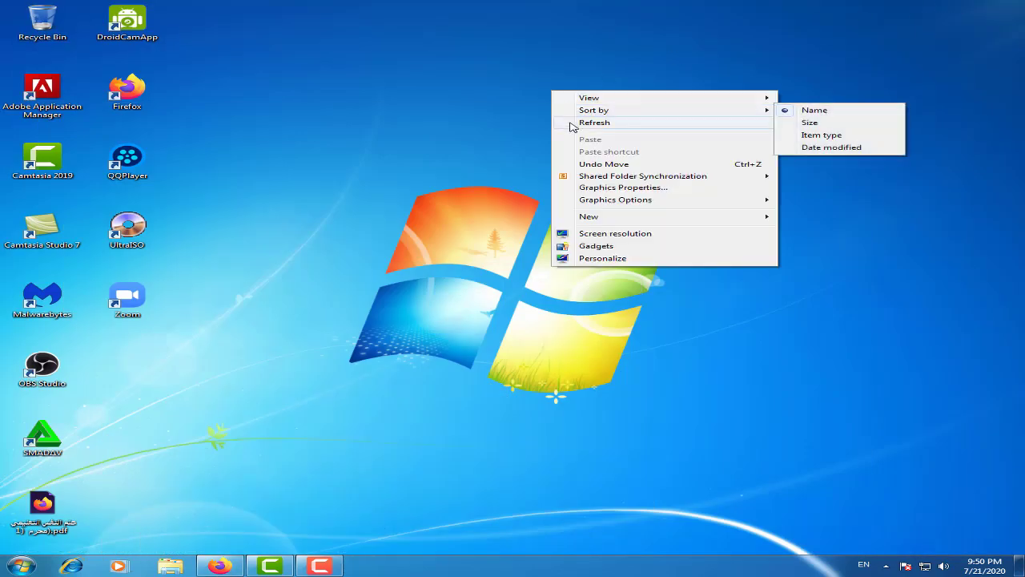
click(572, 124)
Step: Select all desktop icons, clear the selection and refresh the desktop again
drag(579, 2, 2, 561)
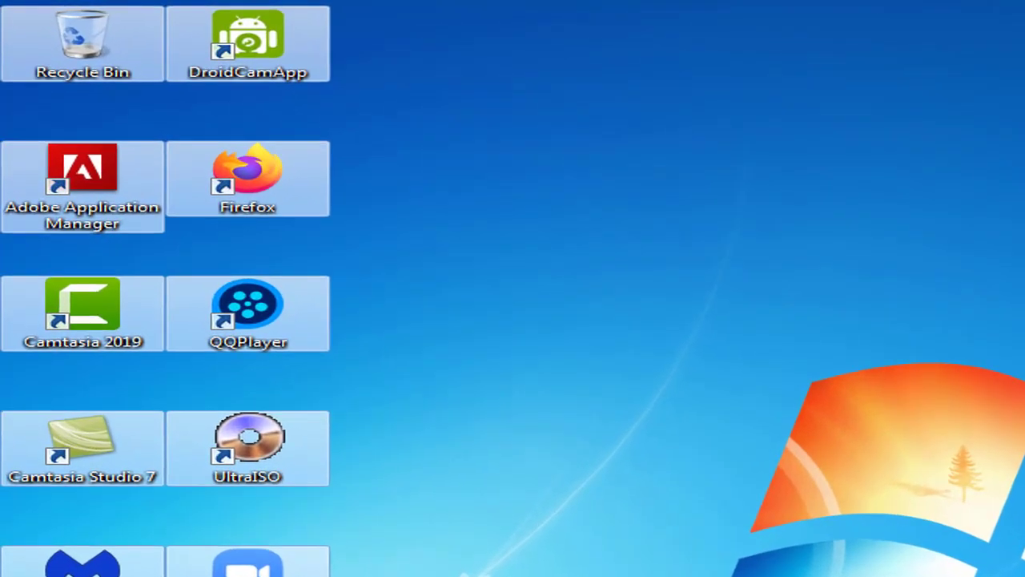
click(850, 107)
right_click(850, 107)
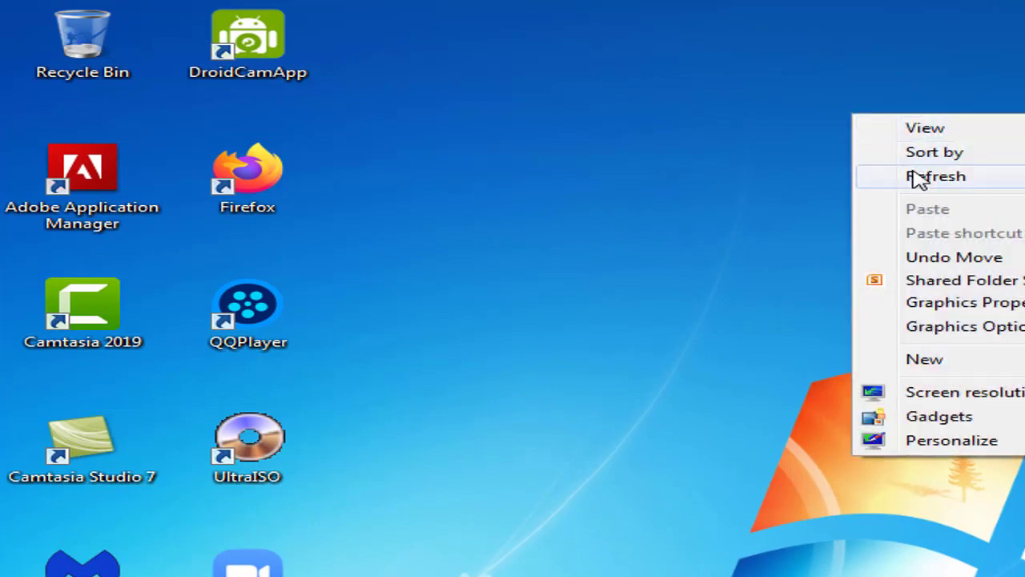
click(915, 173)
Step: Set the desktop icons to large, select them all and clear the selection
right_click(910, 108)
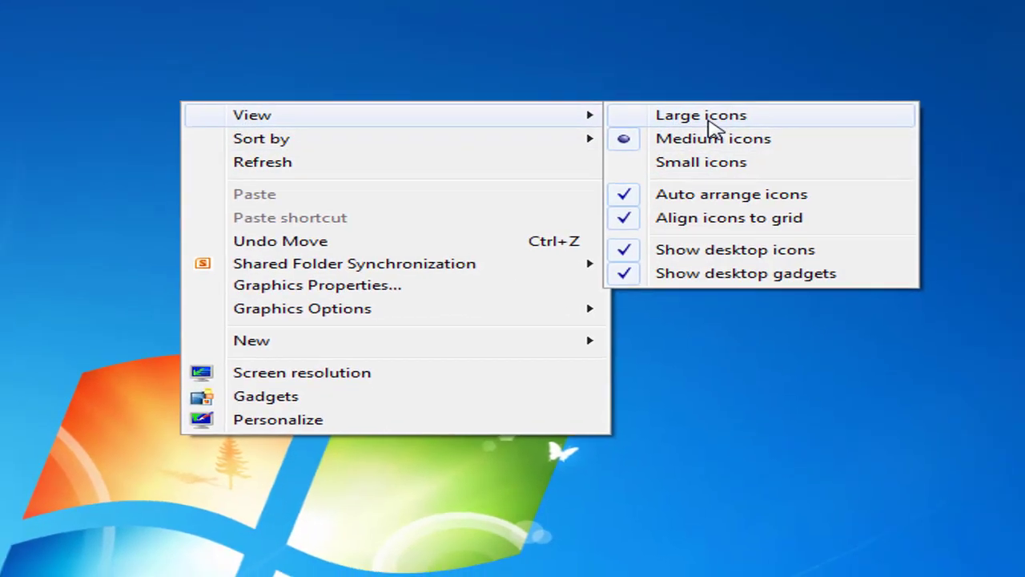
click(703, 122)
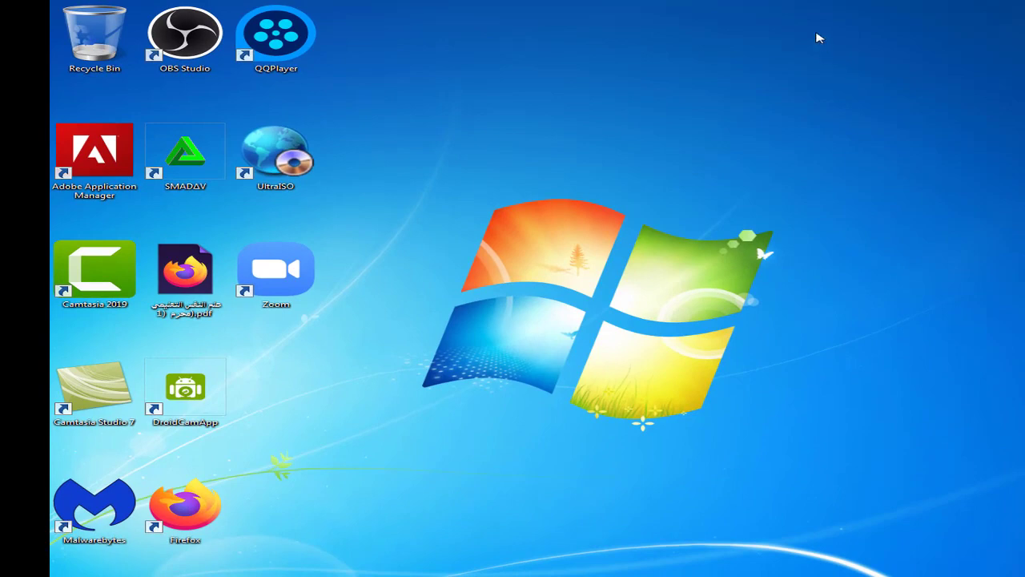
drag(809, 25, 54, 558)
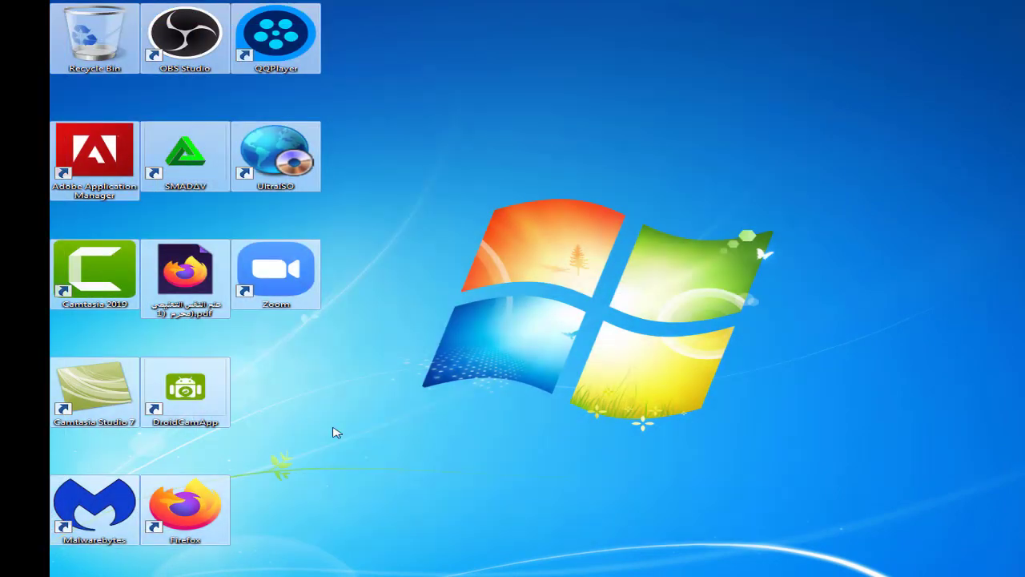
click(649, 186)
key(super+e)
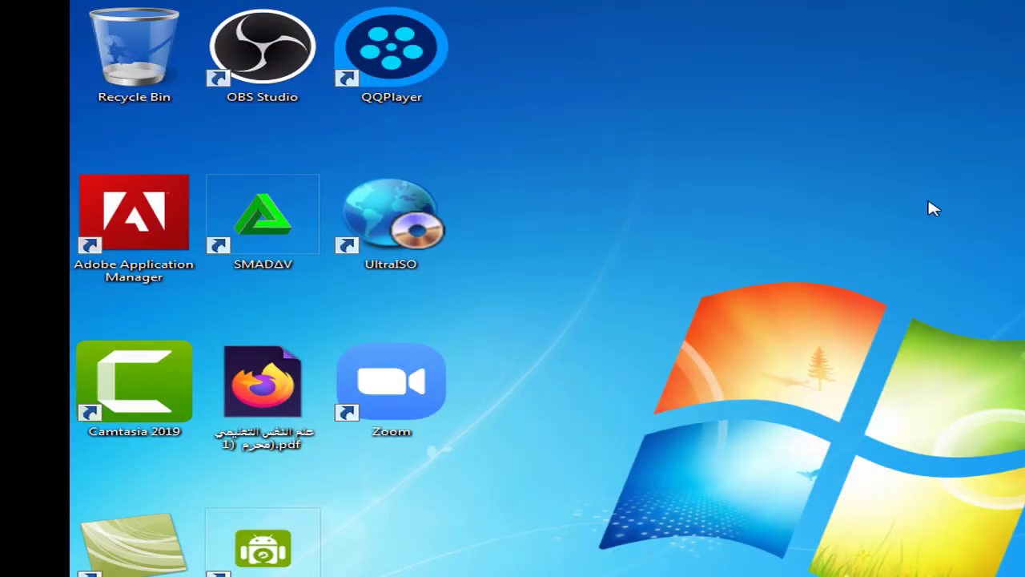
Step: Set the desktop icons back to medium and refresh the desktop
right_click(927, 199)
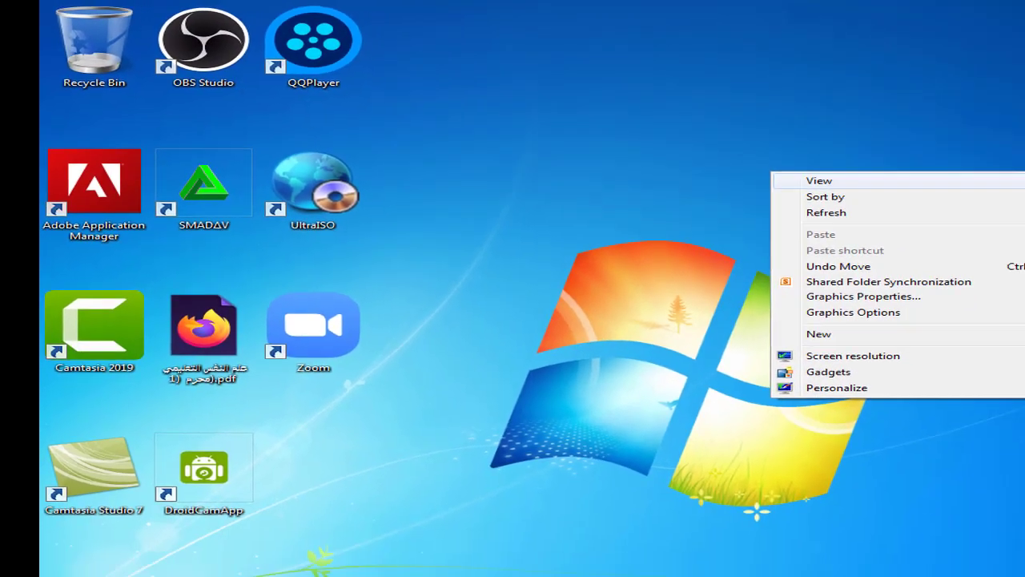
click(825, 158)
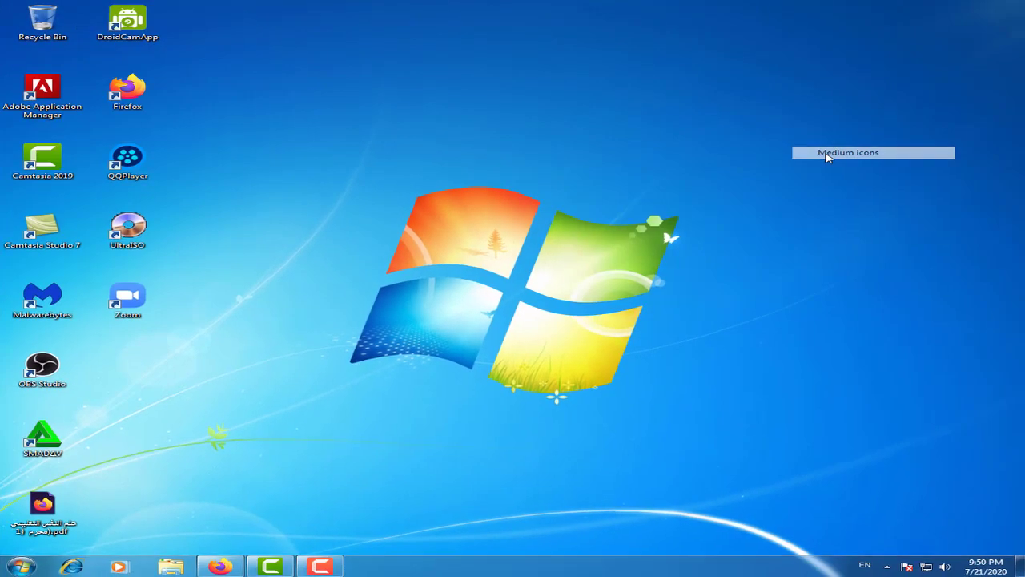
right_click(458, 109)
click(483, 142)
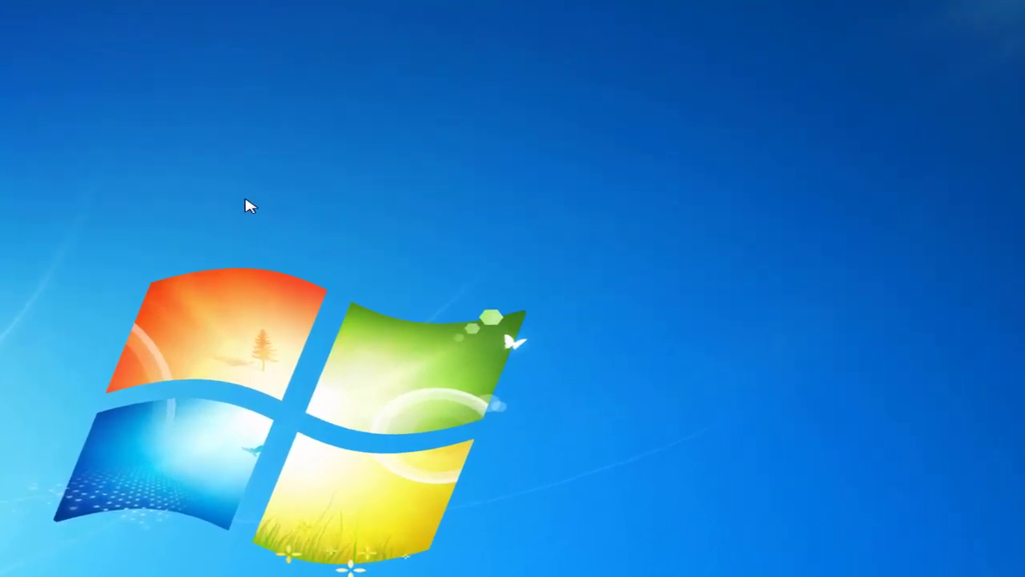
Step: Open the desktop's Personalization settings and widen the window until the themes and the options beneath them are readable
right_click(249, 205)
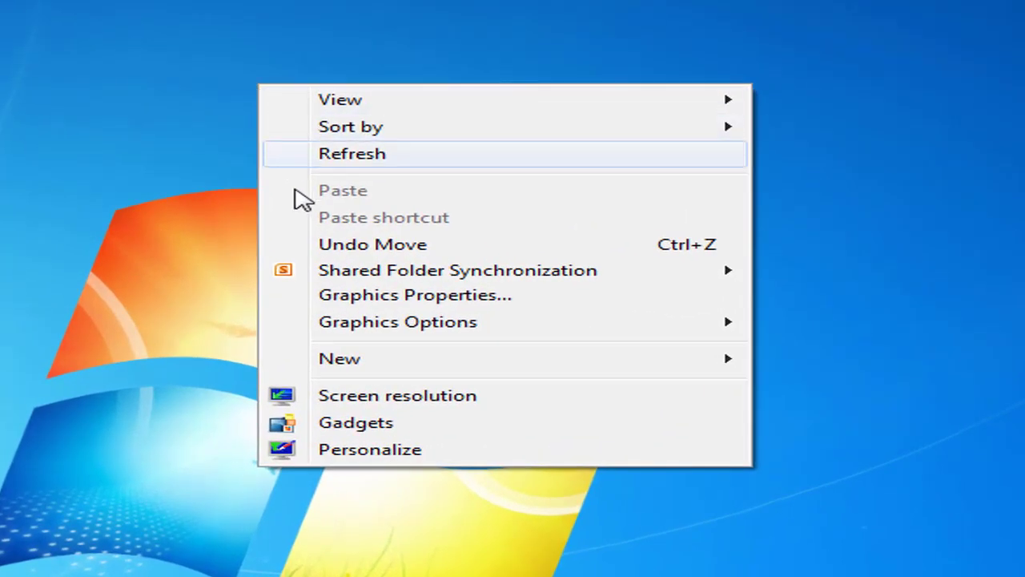
click(428, 453)
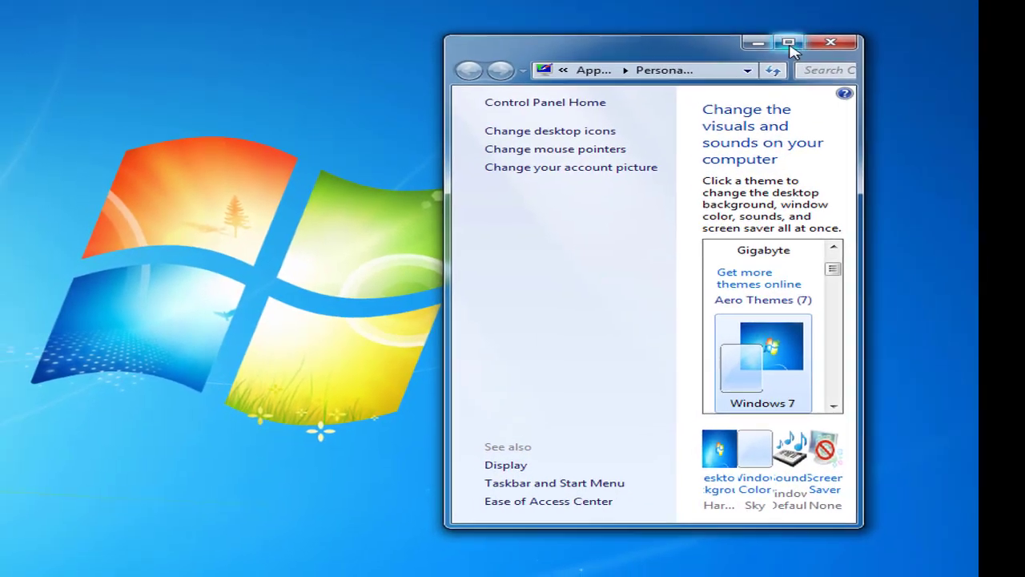
click(775, 28)
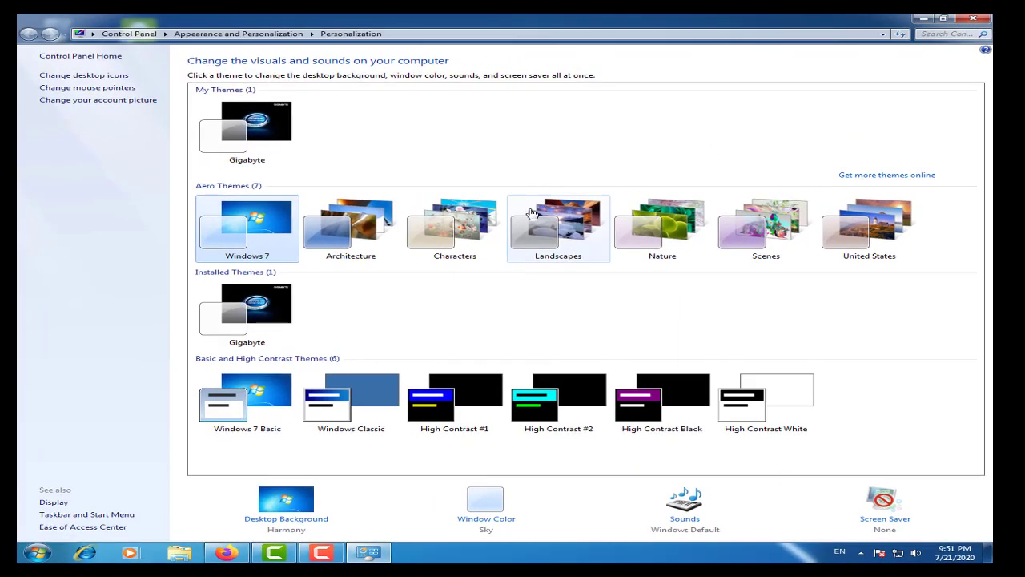
click(942, 17)
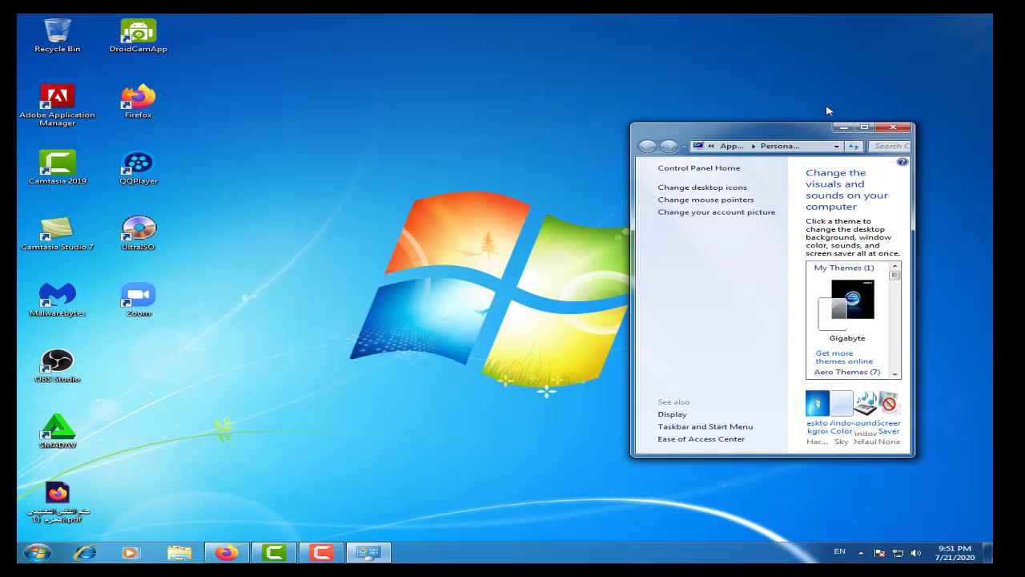
drag(632, 273, 370, 256)
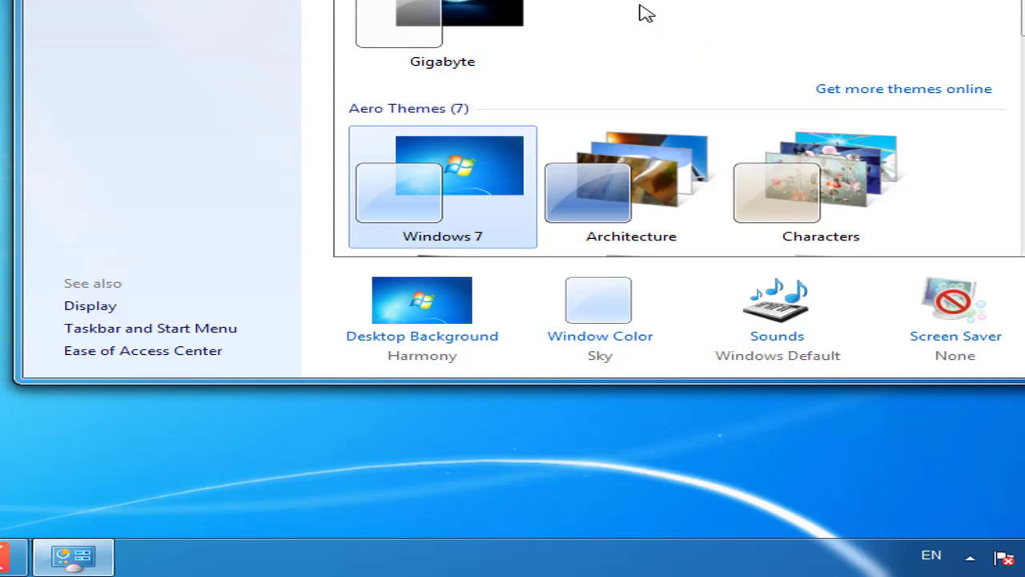
Step: Open the Window Color settings, bring up the advanced appearance settings and reposition that dialog on the desktop
click(600, 336)
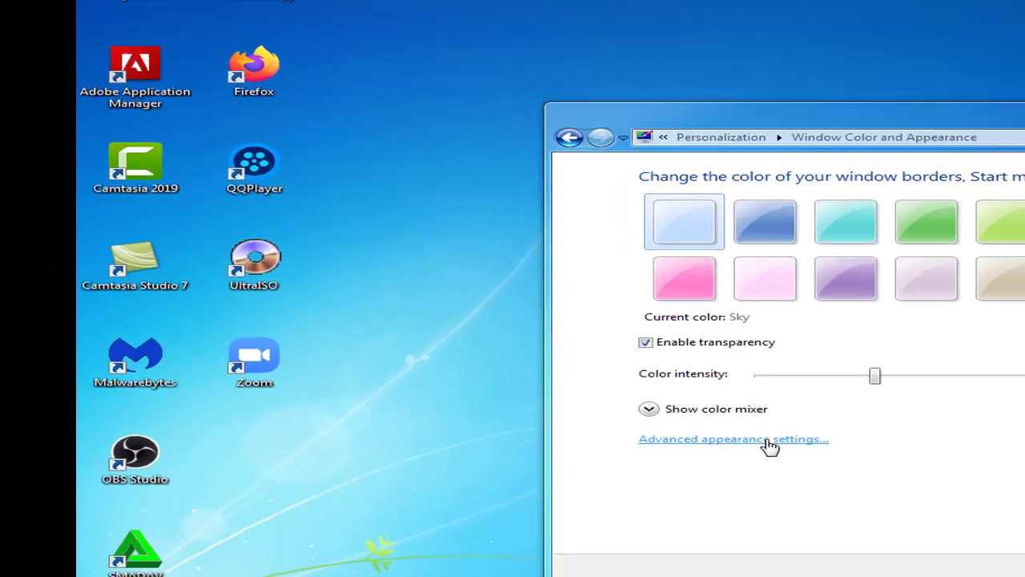
click(490, 314)
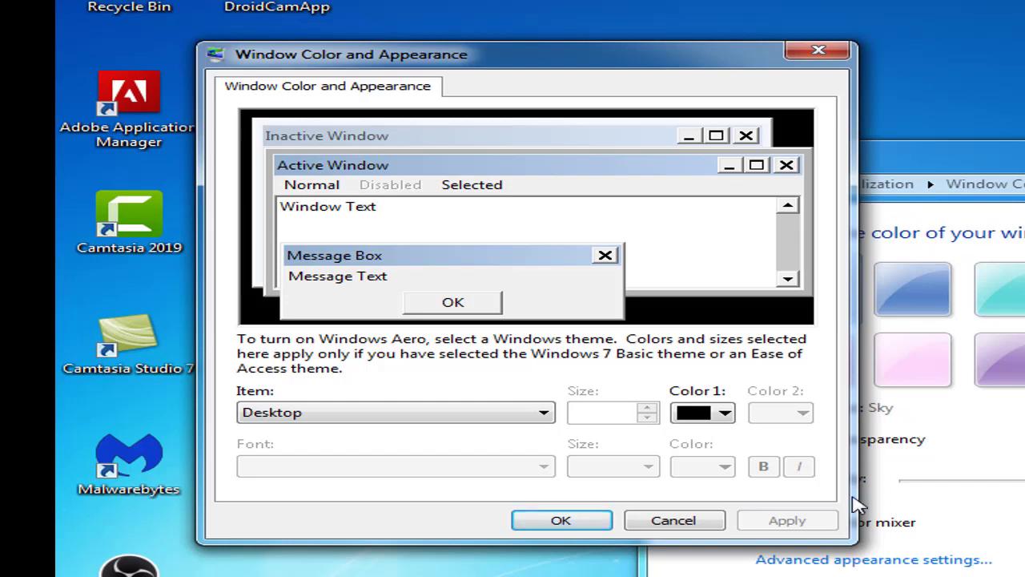
drag(702, 64, 881, 70)
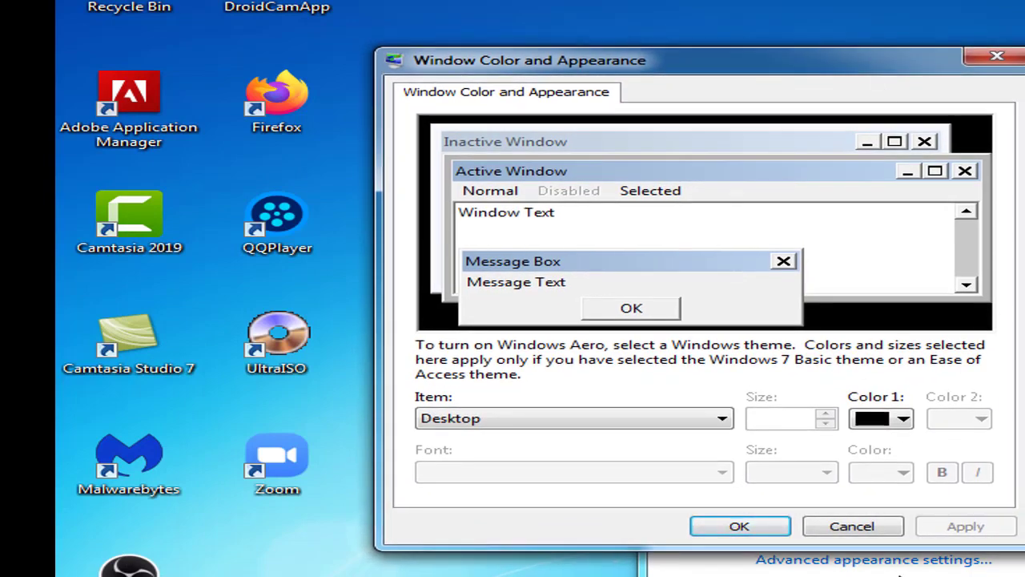
drag(744, 64, 812, 172)
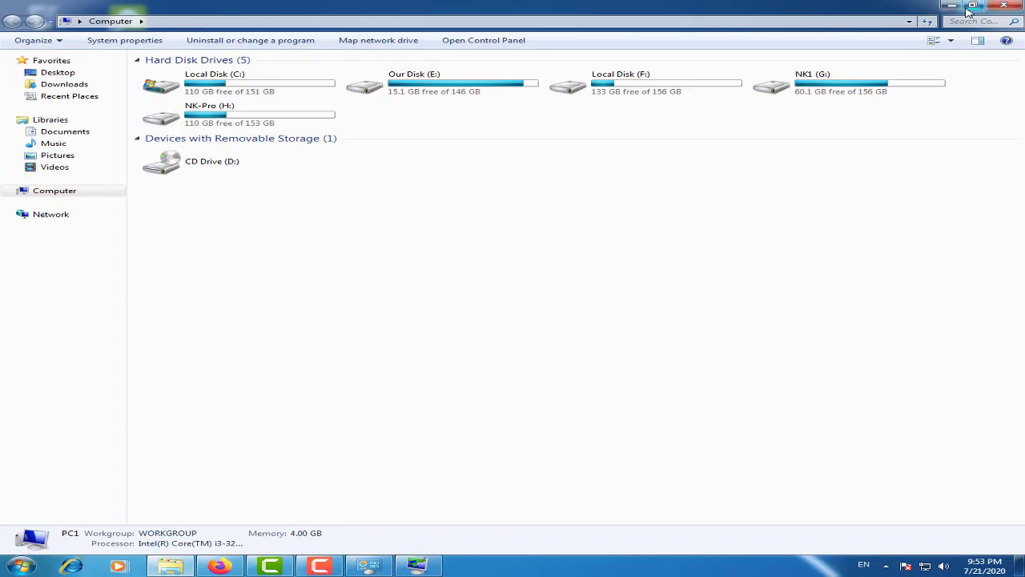
Step: Restore the Computer window to a smaller size beside the appearance dialog and view its layout options
click(971, 7)
drag(789, 163, 755, 167)
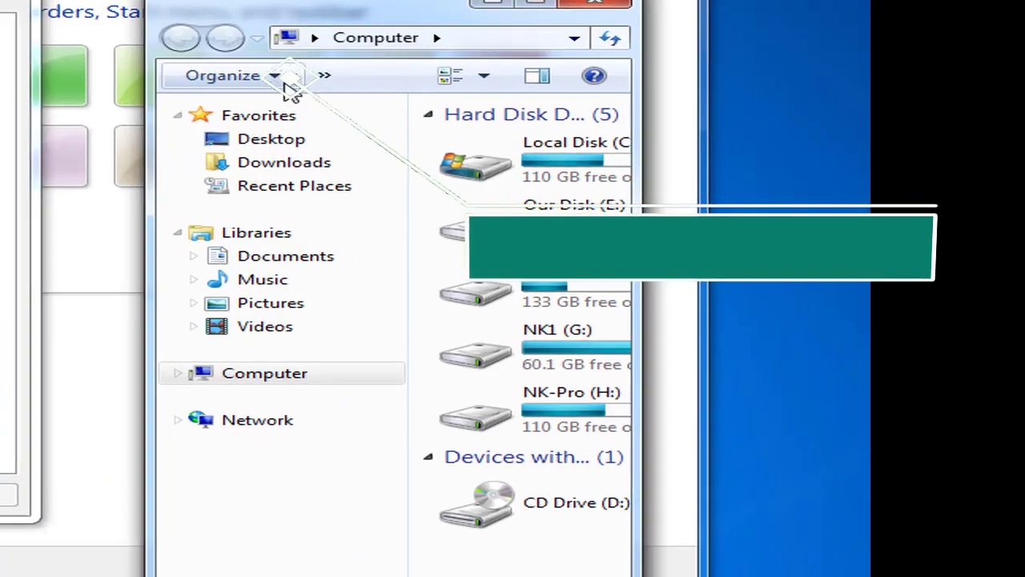
click(409, 101)
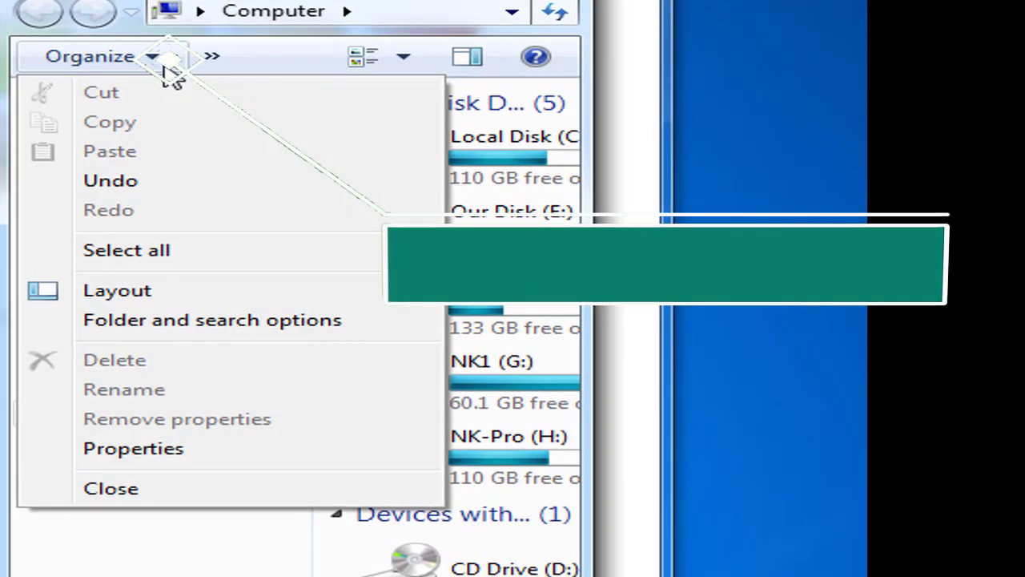
mouse_move(208, 300)
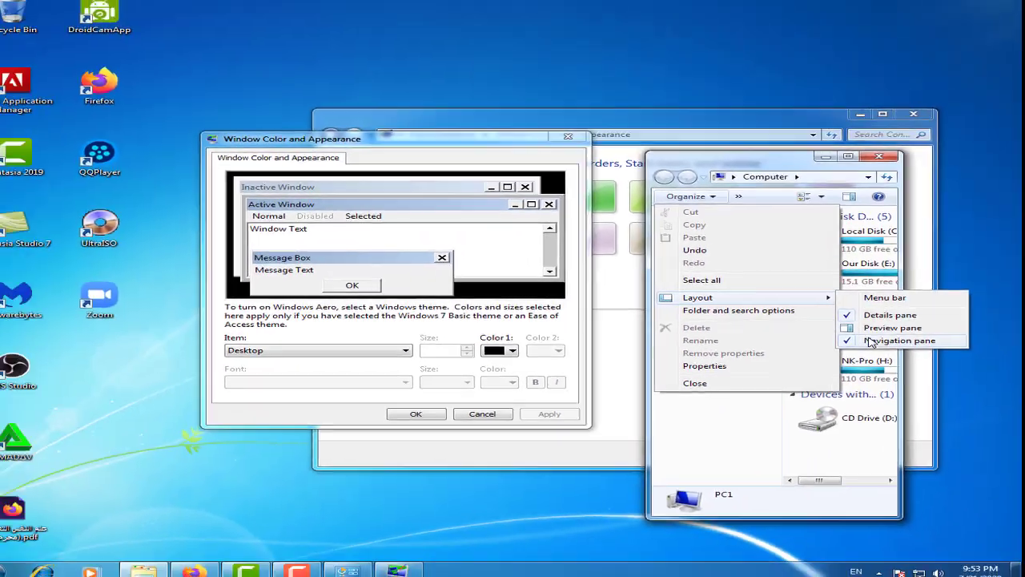
click(640, 373)
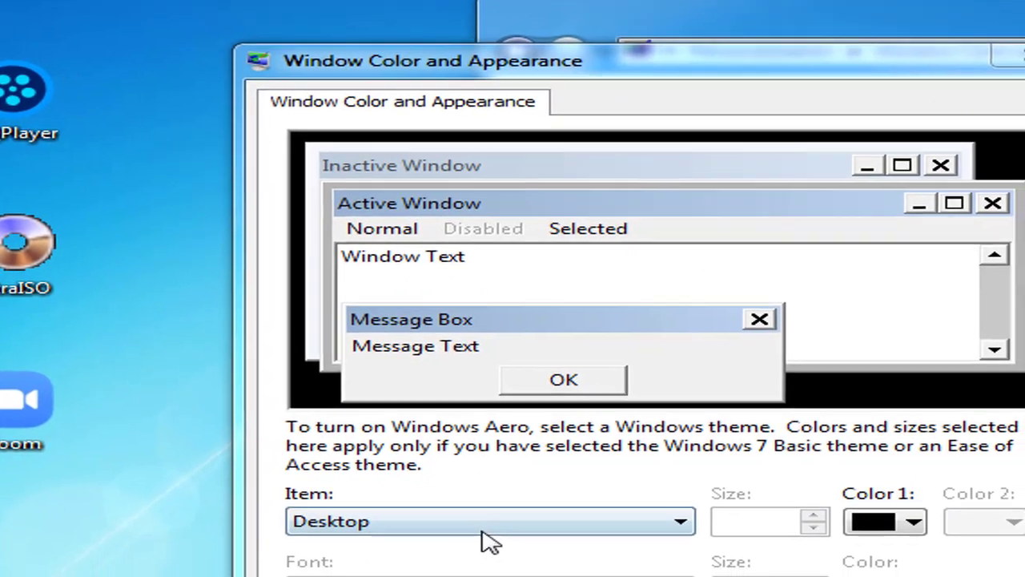
Step: Choose Icon as the item to adjust, set its size to 72 and apply the change
click(896, 576)
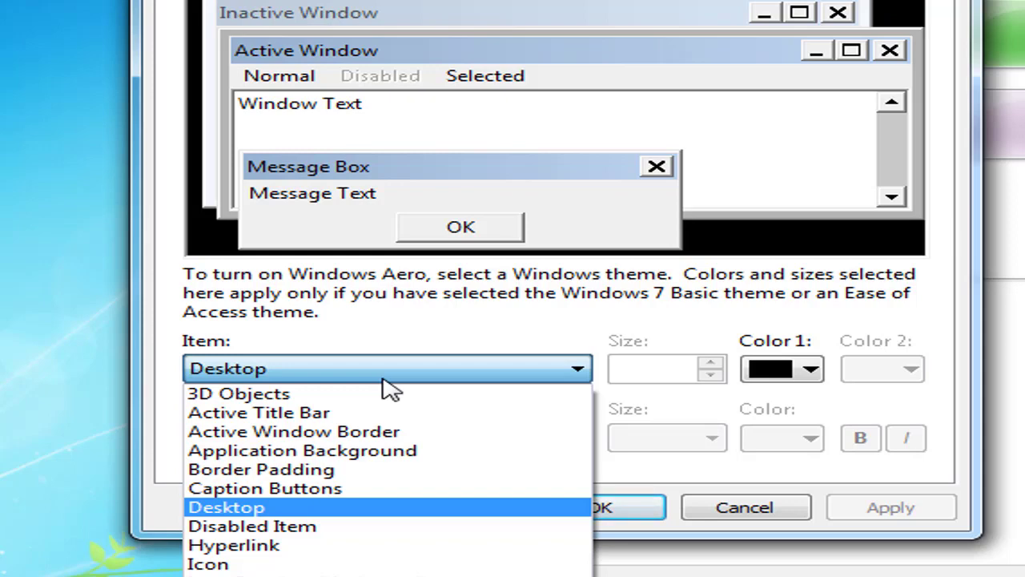
click(325, 565)
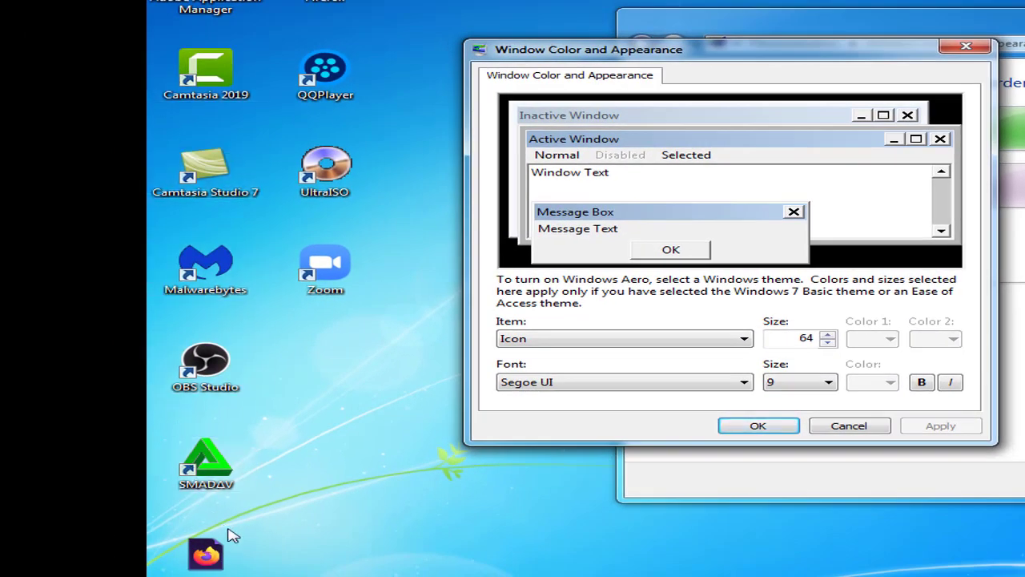
click(827, 334)
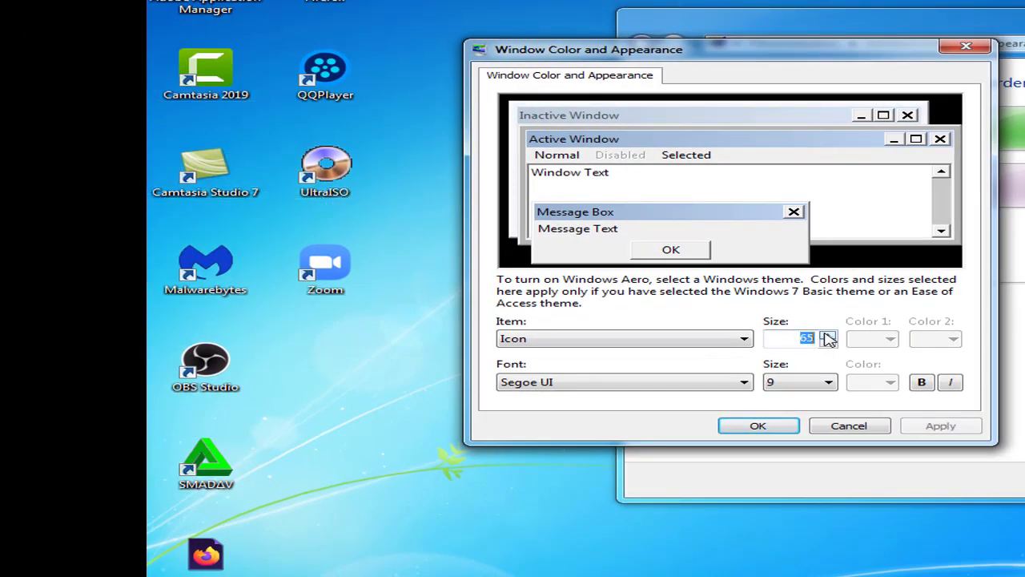
click(827, 333)
click(828, 334)
click(827, 334)
click(827, 334)
click(827, 334)
click(828, 334)
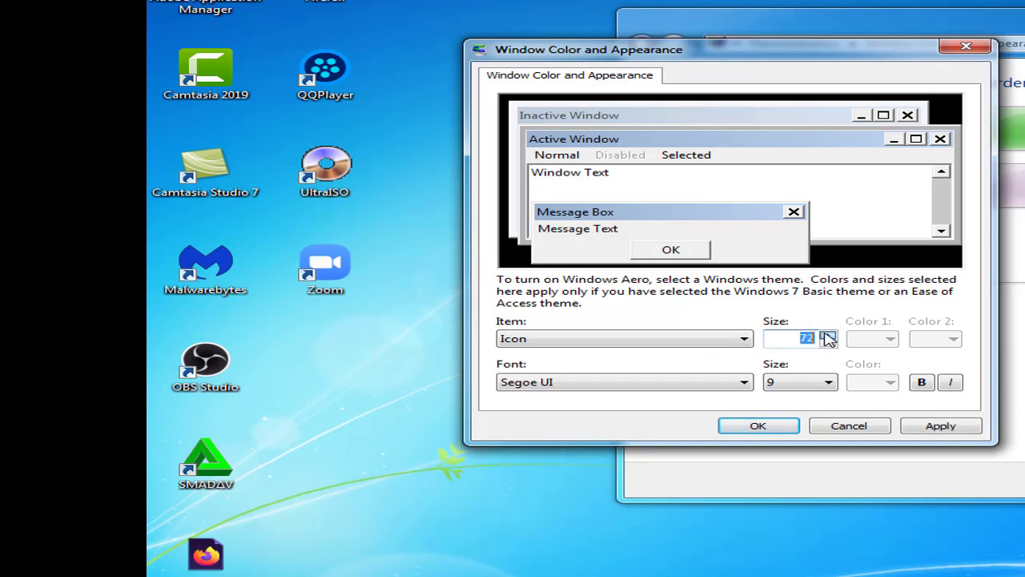
click(949, 427)
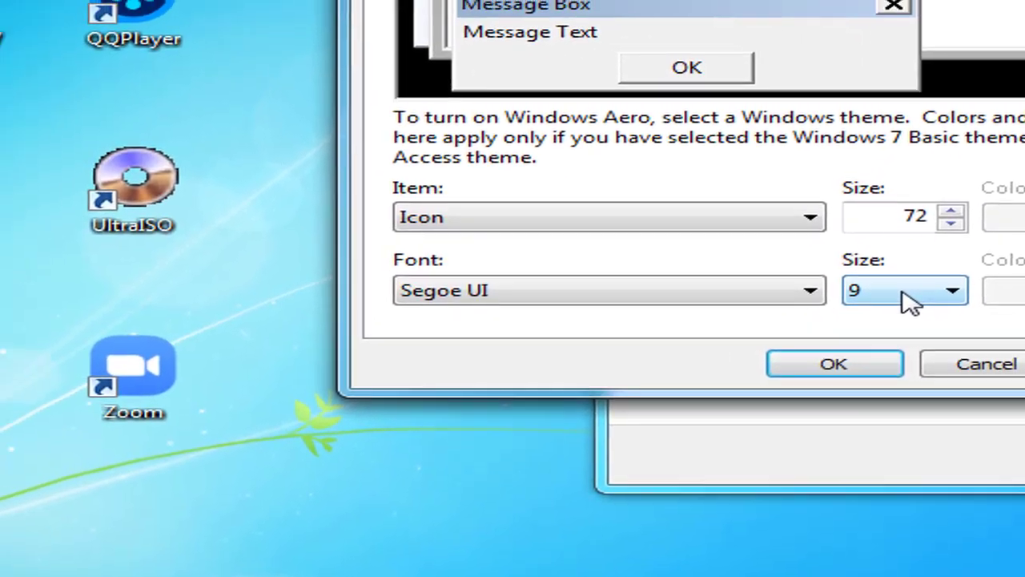
Step: Apply font size 14 to the icon text, and set it back to 9 and apply
click(651, 255)
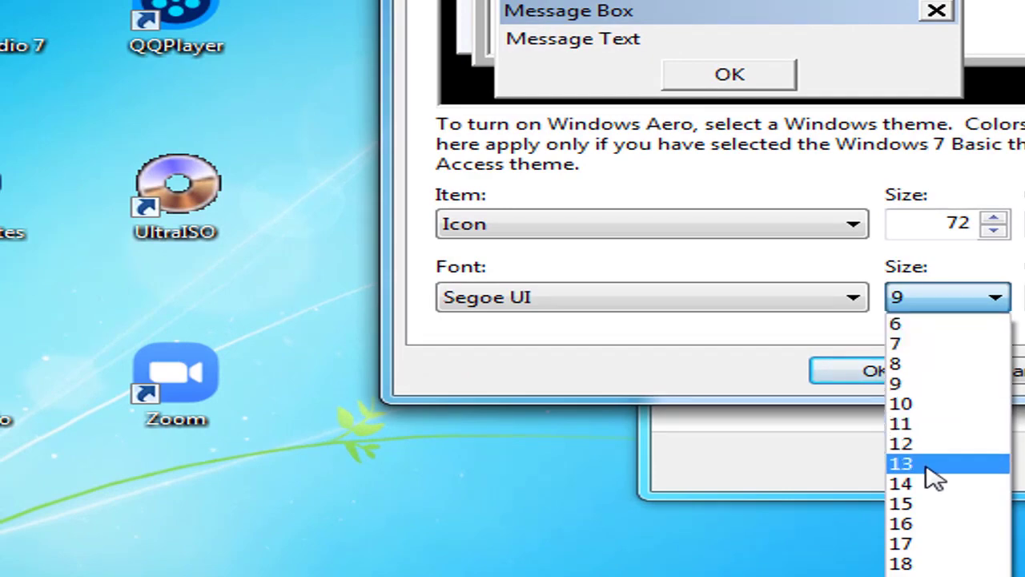
click(921, 484)
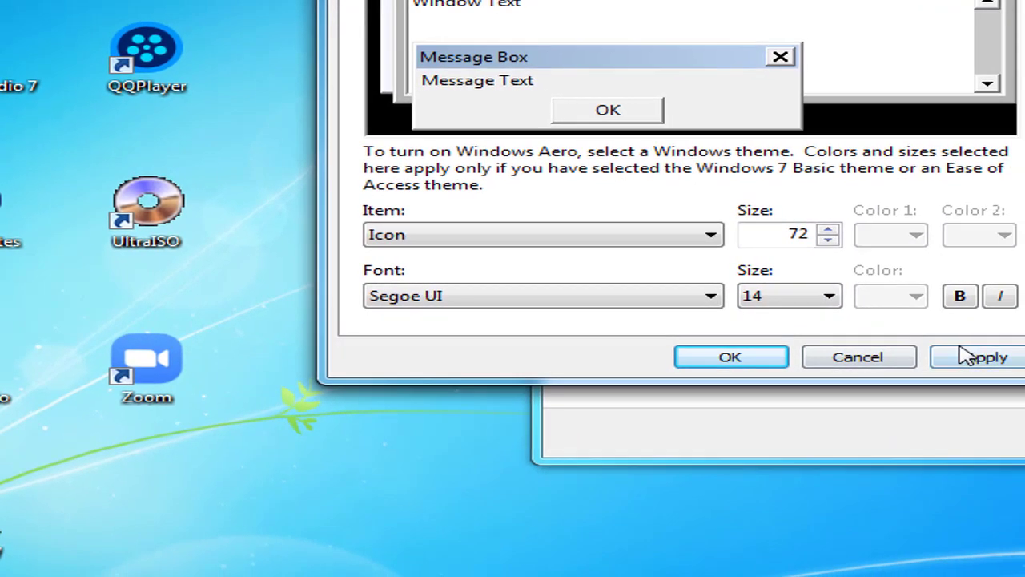
click(973, 357)
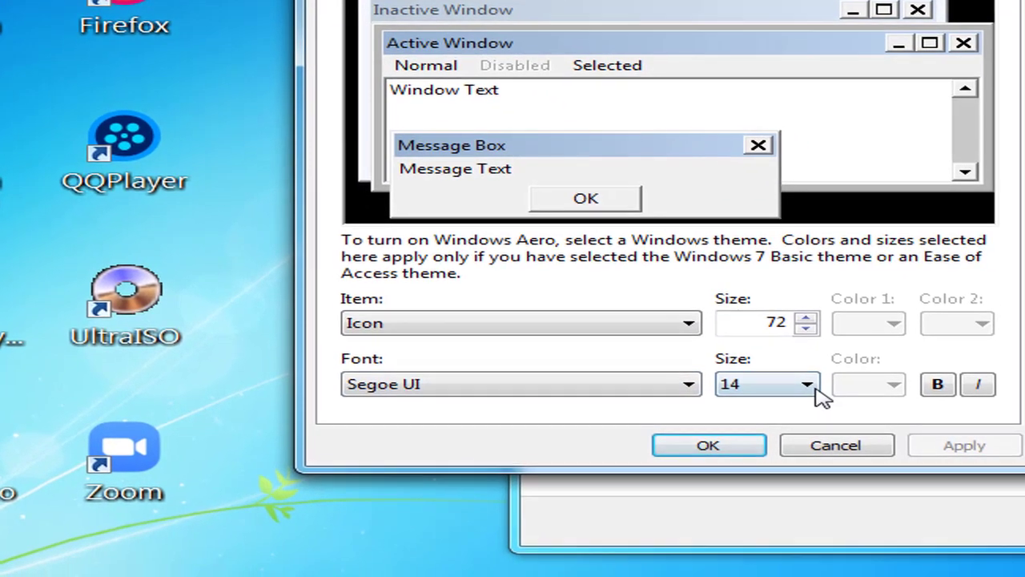
click(1013, 496)
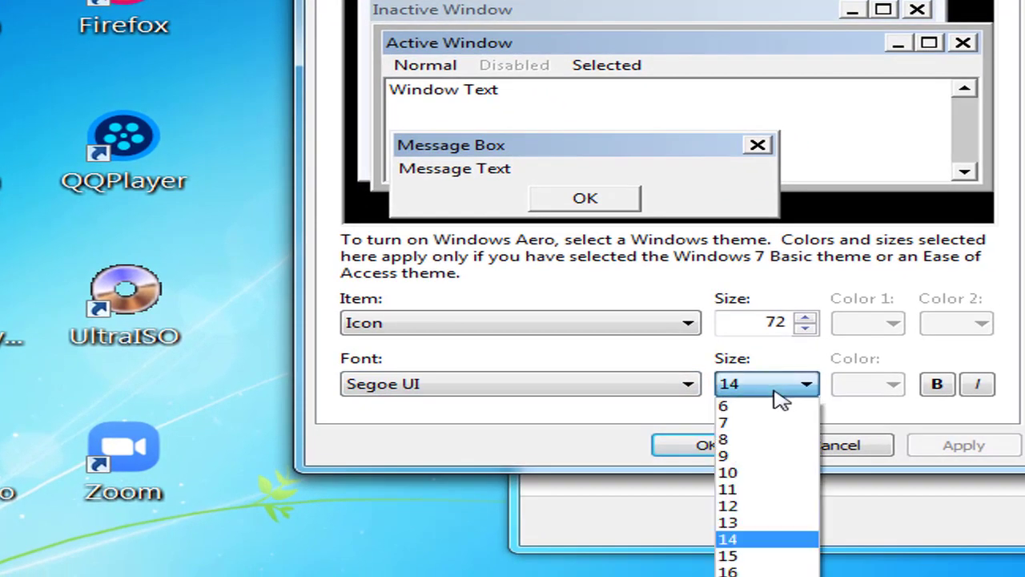
click(761, 455)
click(959, 448)
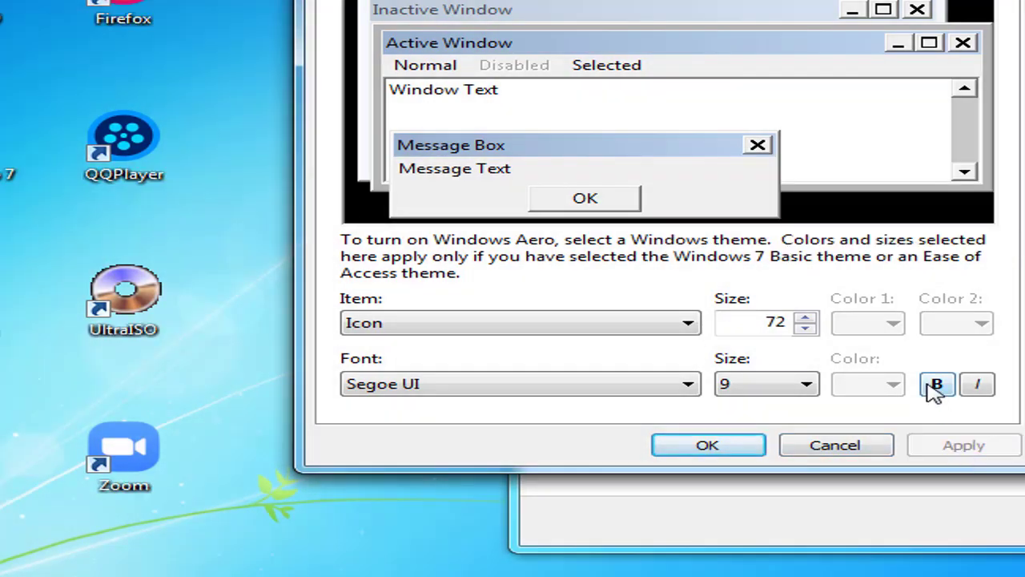
Step: Make the icon text bold, size 12 and italic, applying each change
click(936, 386)
click(945, 445)
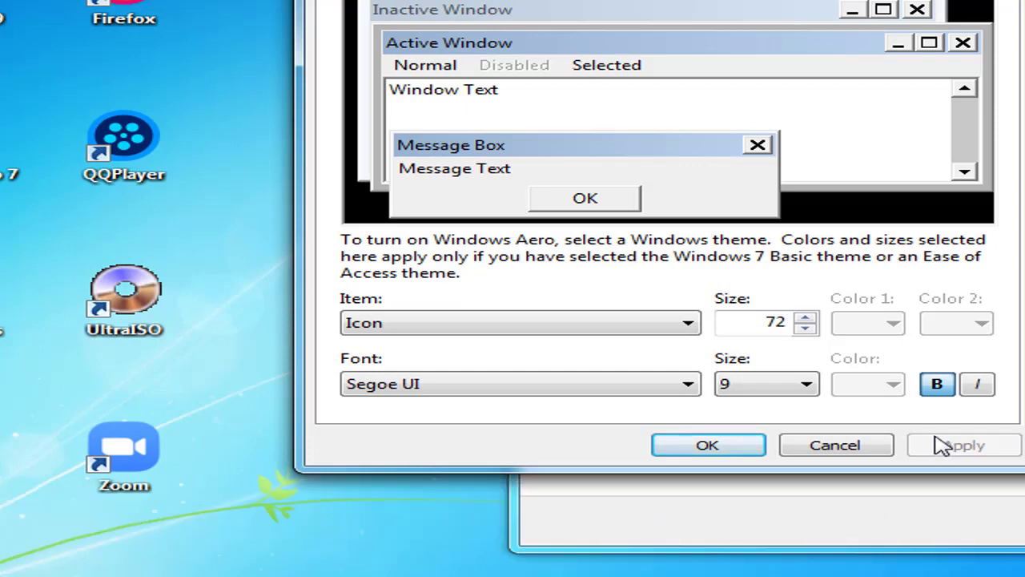
click(791, 389)
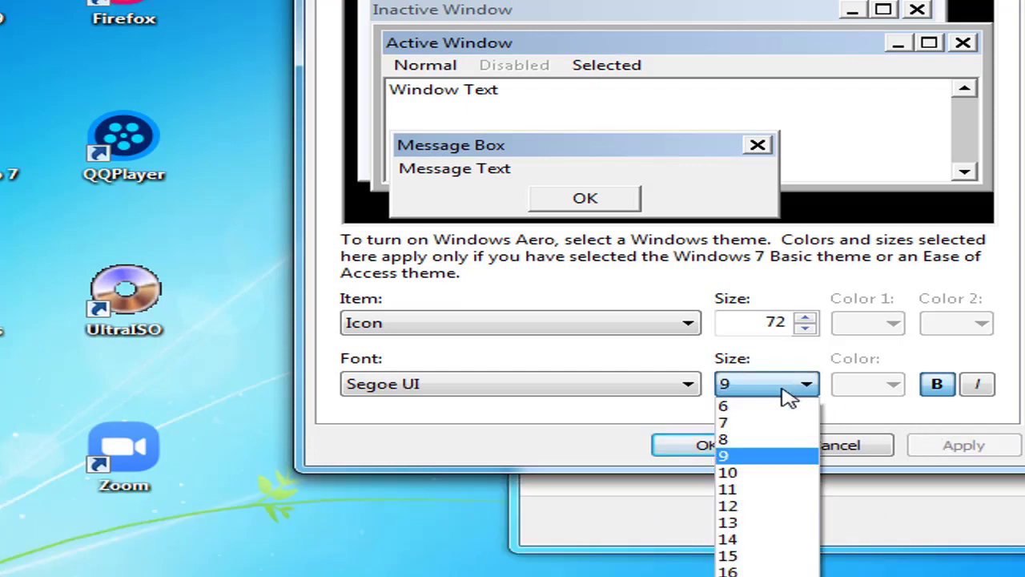
click(748, 506)
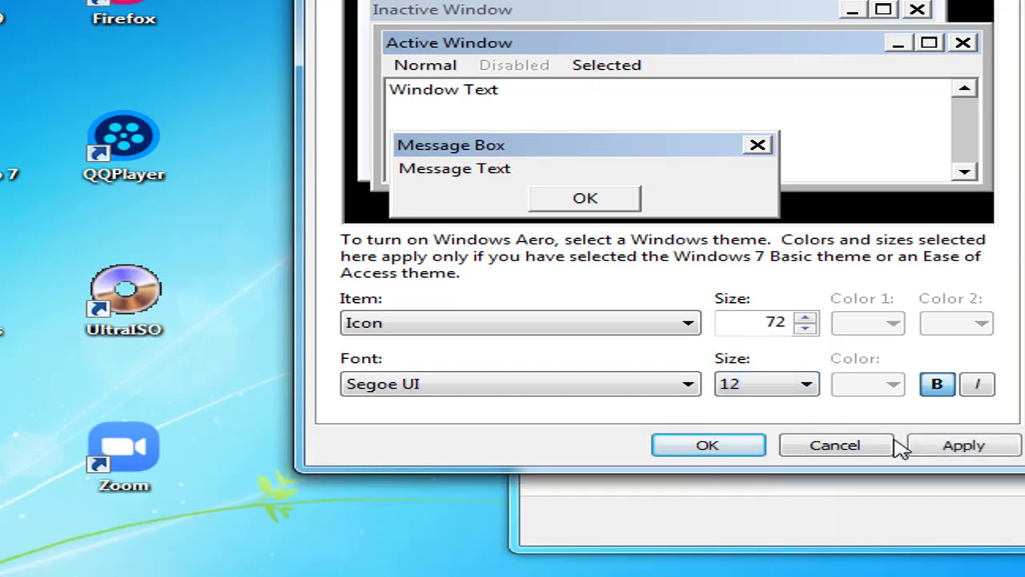
click(945, 445)
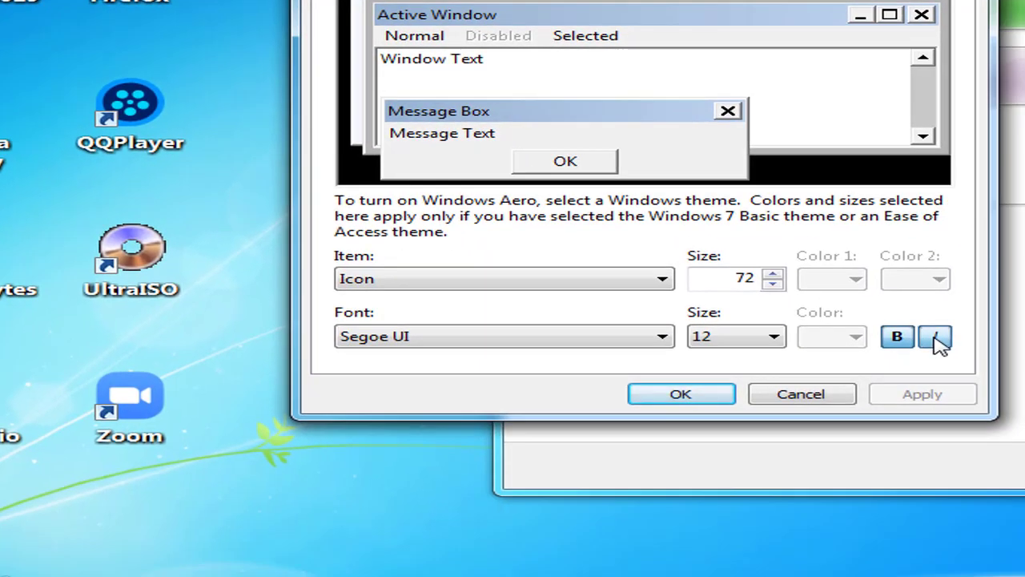
click(937, 338)
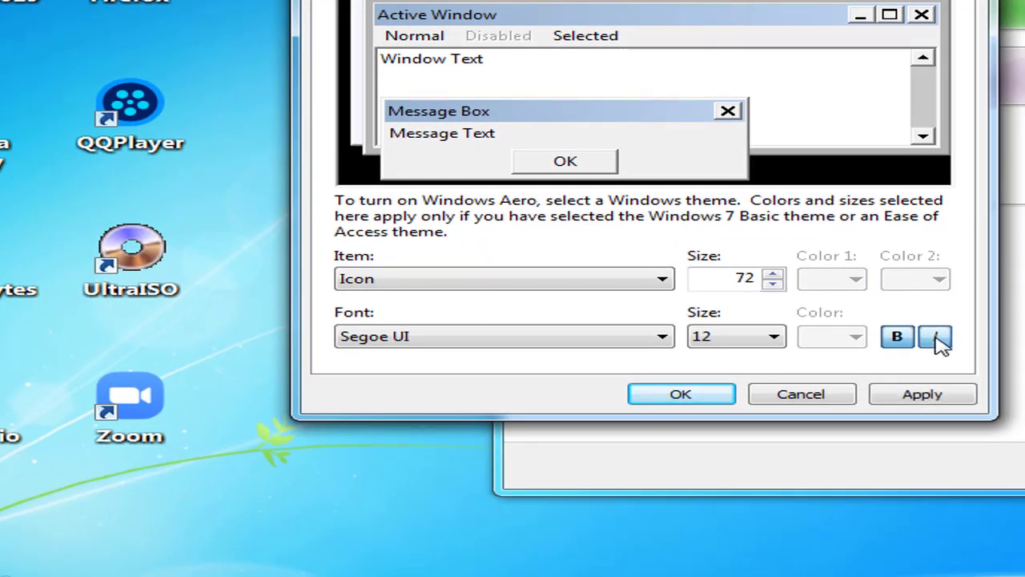
click(929, 401)
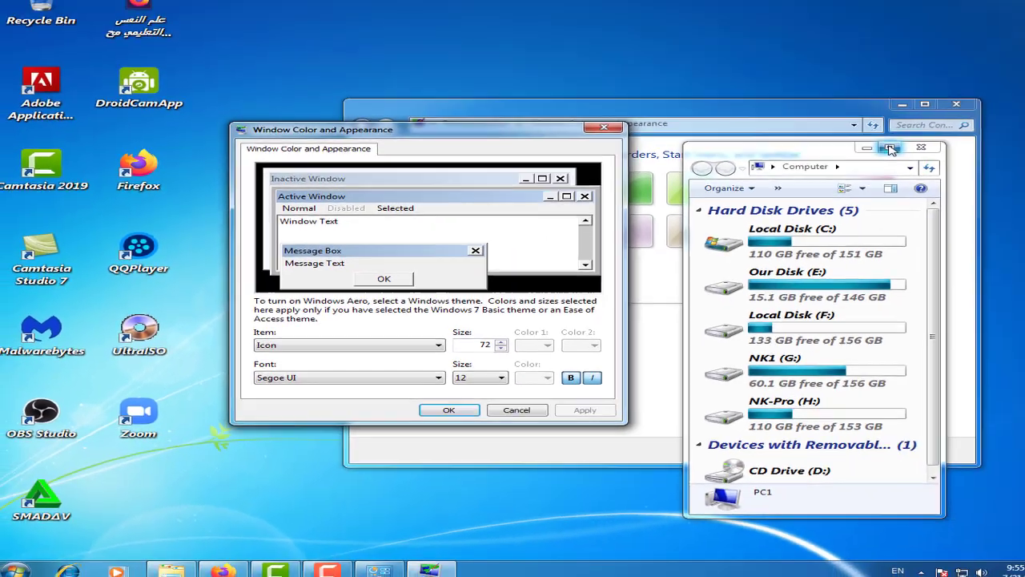
Step: Select Window as the item to customize and view the drive labels in the maximized Computer window
click(890, 148)
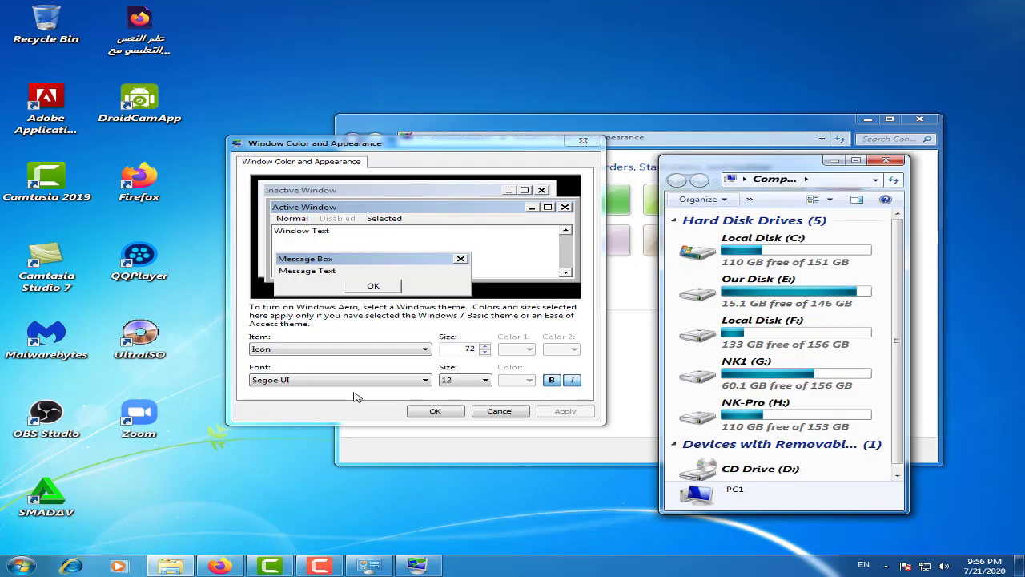
click(370, 356)
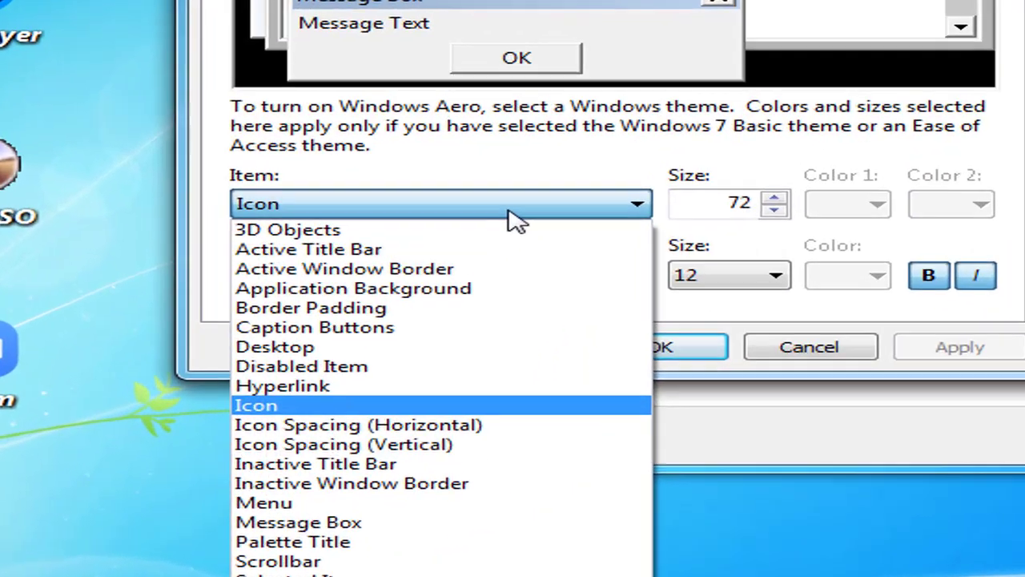
click(485, 507)
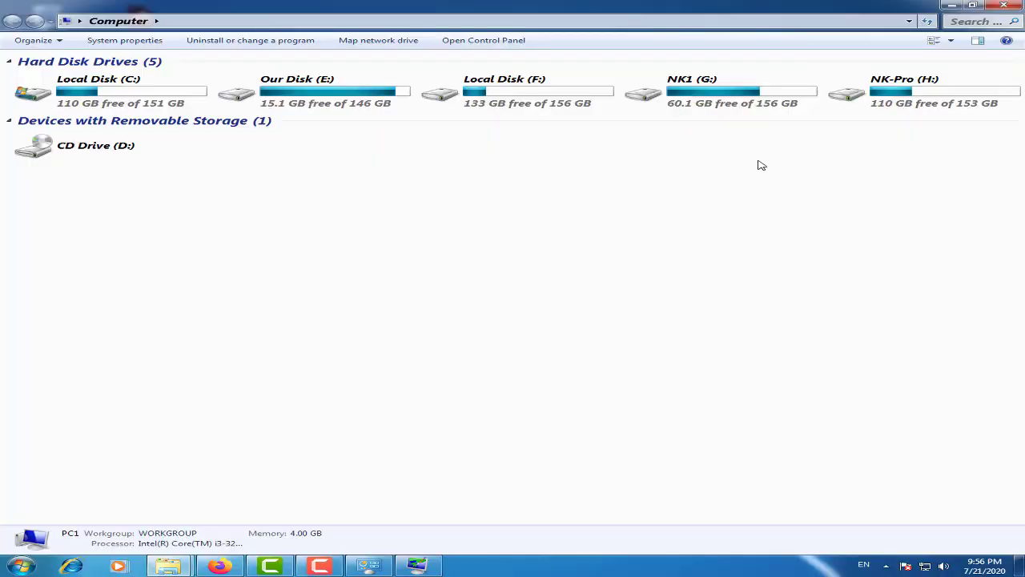
click(437, 567)
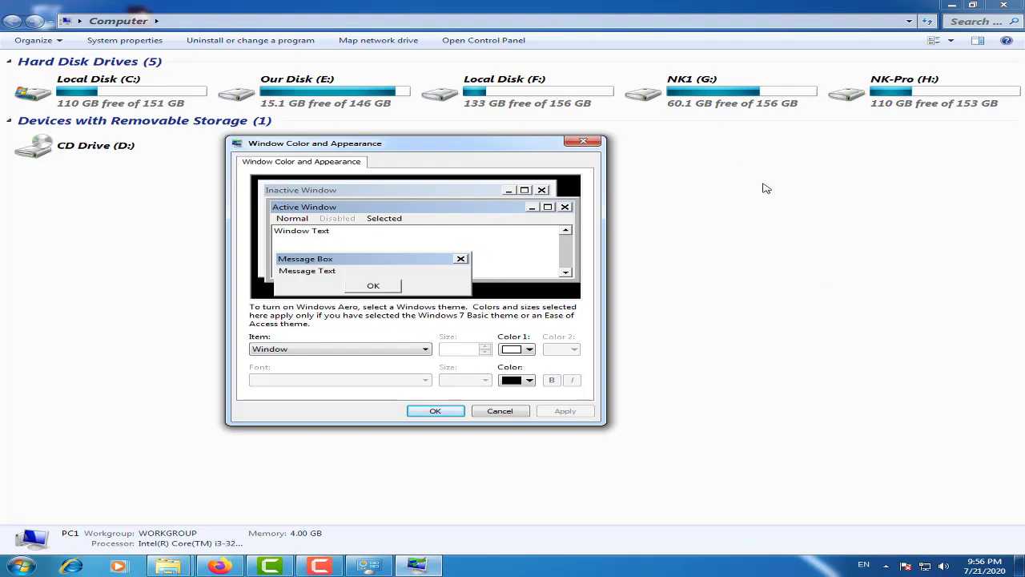
click(1009, 7)
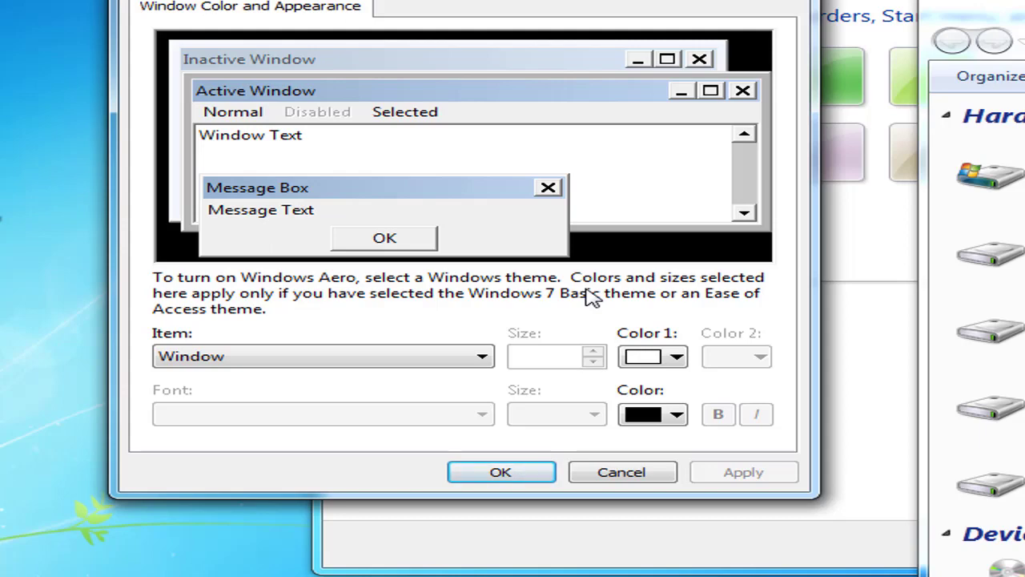
Step: Set the Window item's text color to olive and apply the change
click(676, 414)
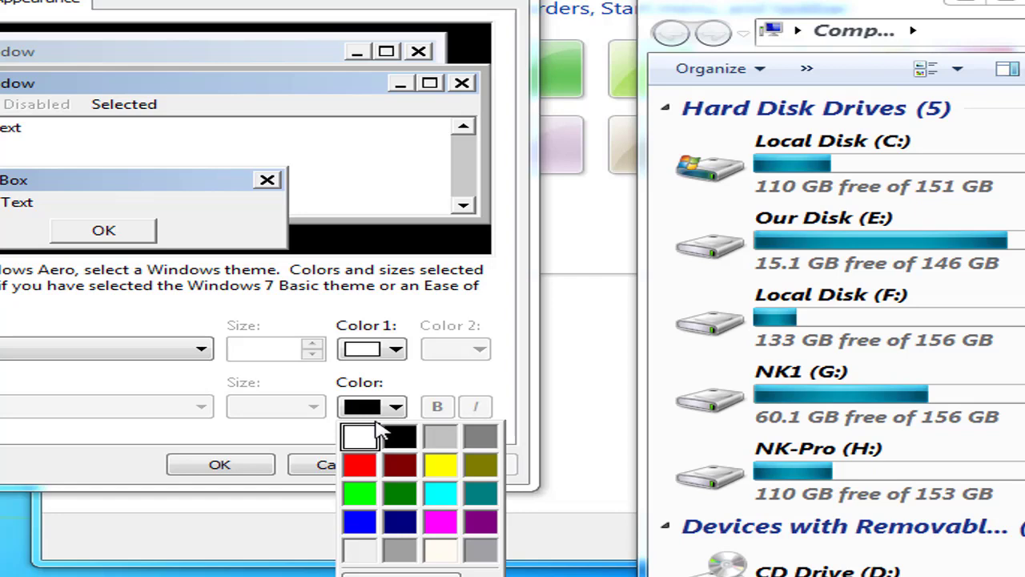
click(481, 464)
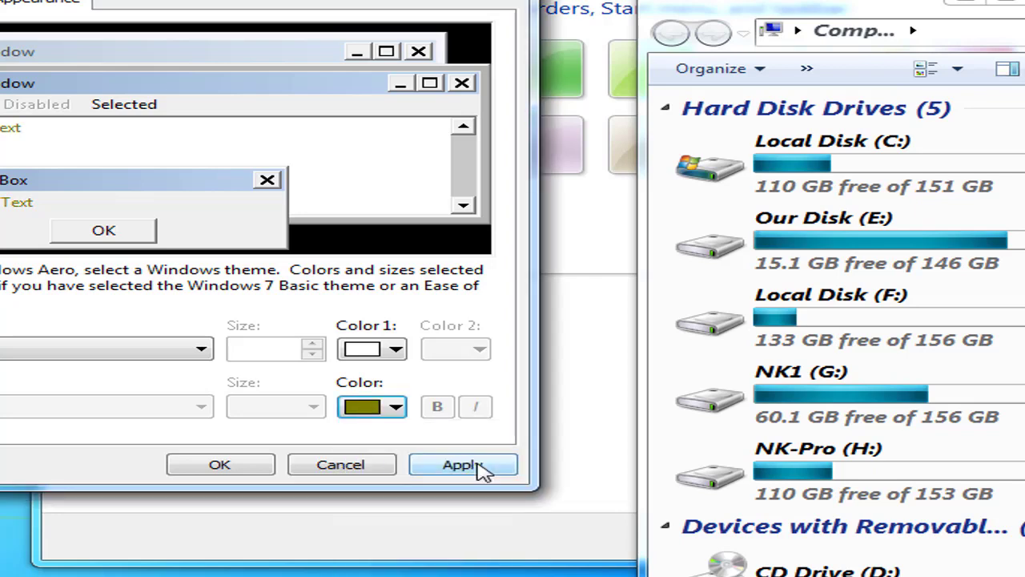
click(479, 467)
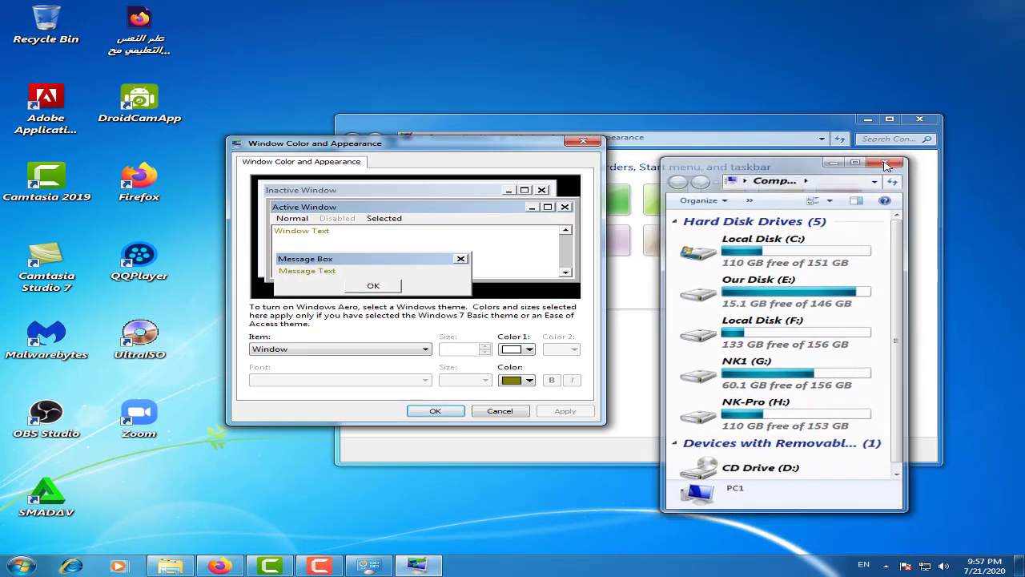
Step: Reopen Computer and inspect the text color of the drives and of the folders in Our Disk (E:), and return to the appearance dialog
key(alt+Tab)
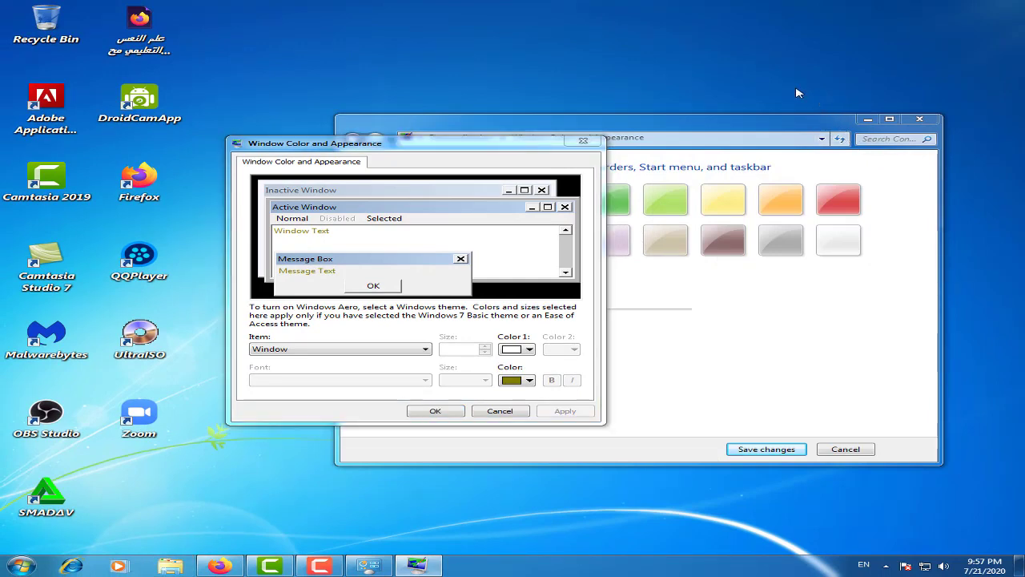
click(856, 161)
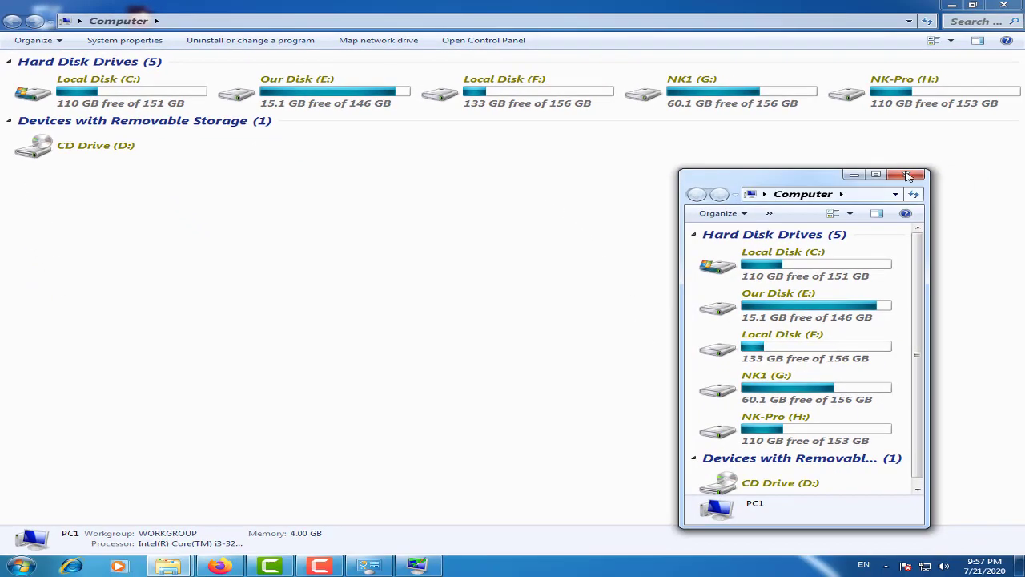
click(907, 175)
double_click(312, 97)
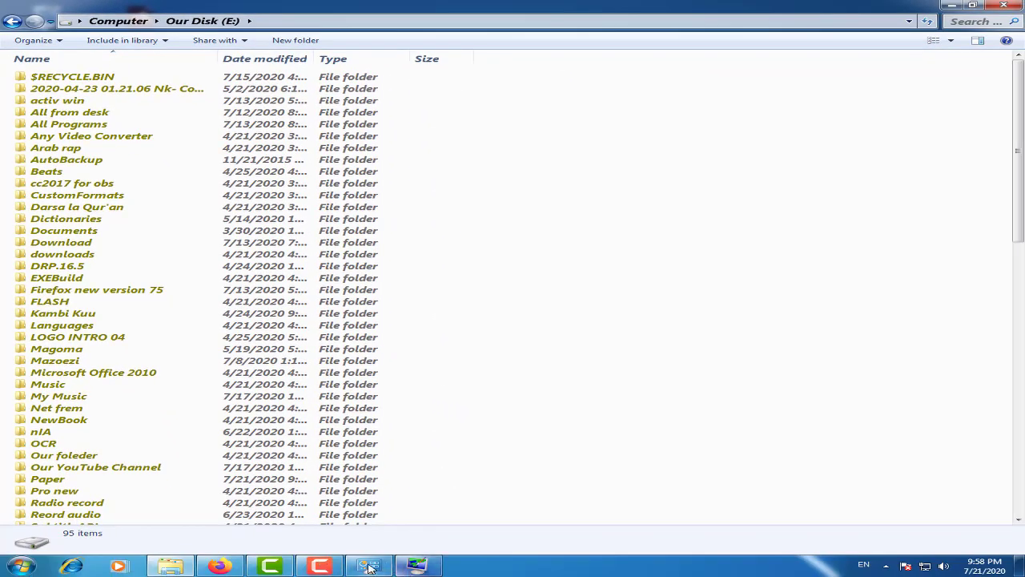
click(416, 565)
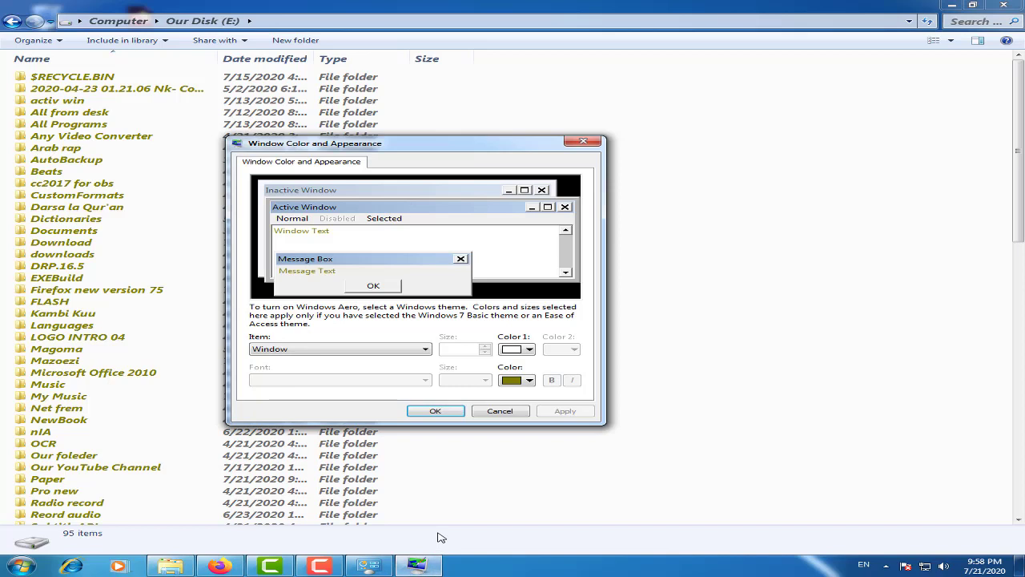